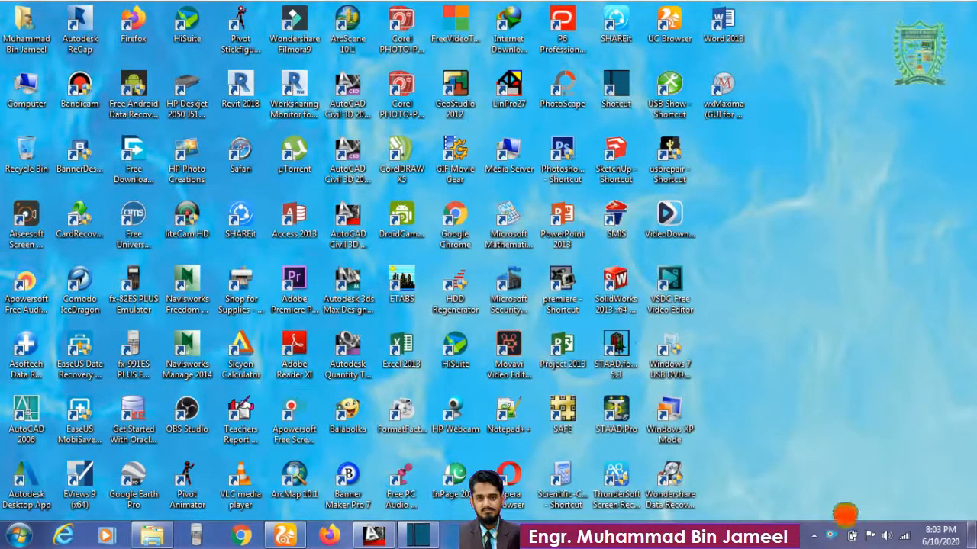
# - Switch to AutoCAD and draw a 2' by 2' rectangle in the empty area away from the existing shapes
pyautogui.click(389, 540)
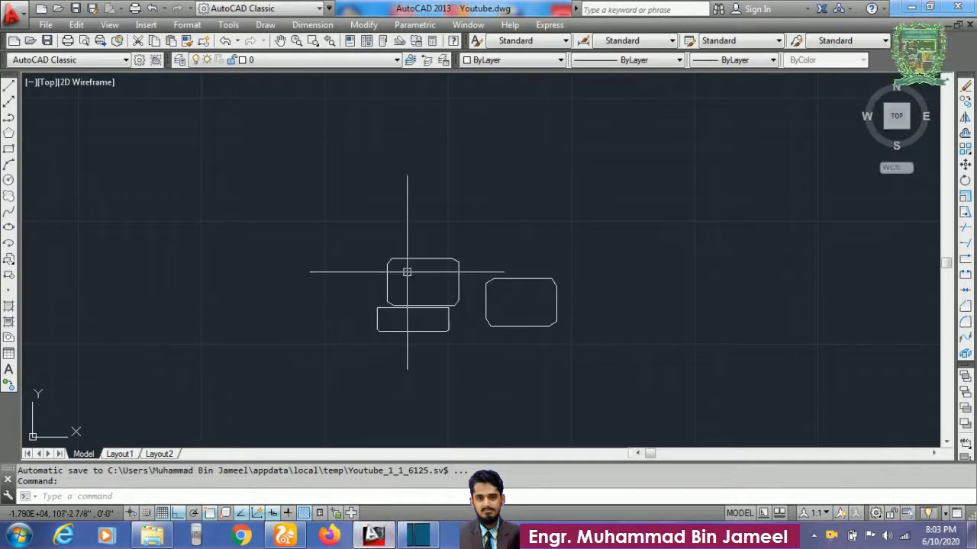
pyautogui.scroll(-3, 340, 202)
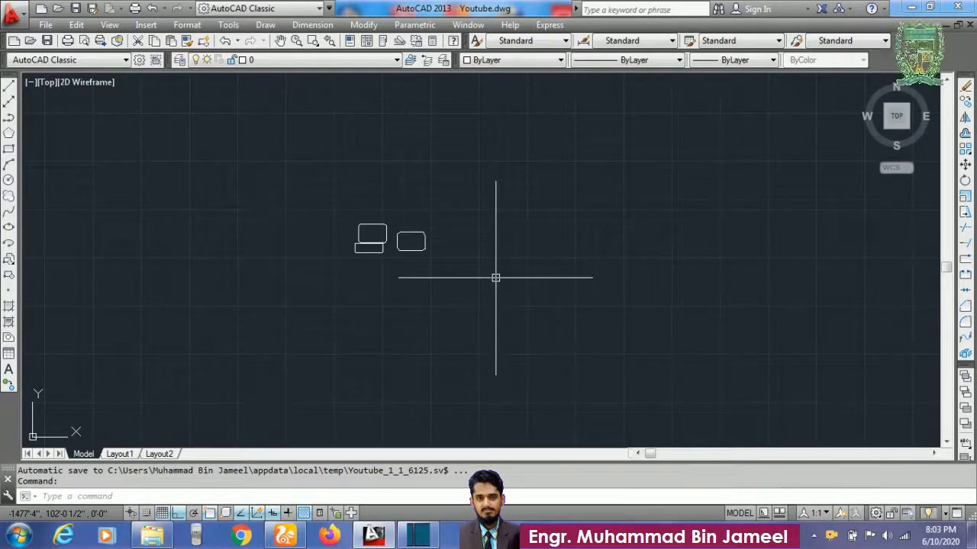
pyautogui.scroll(-3, 551, 204)
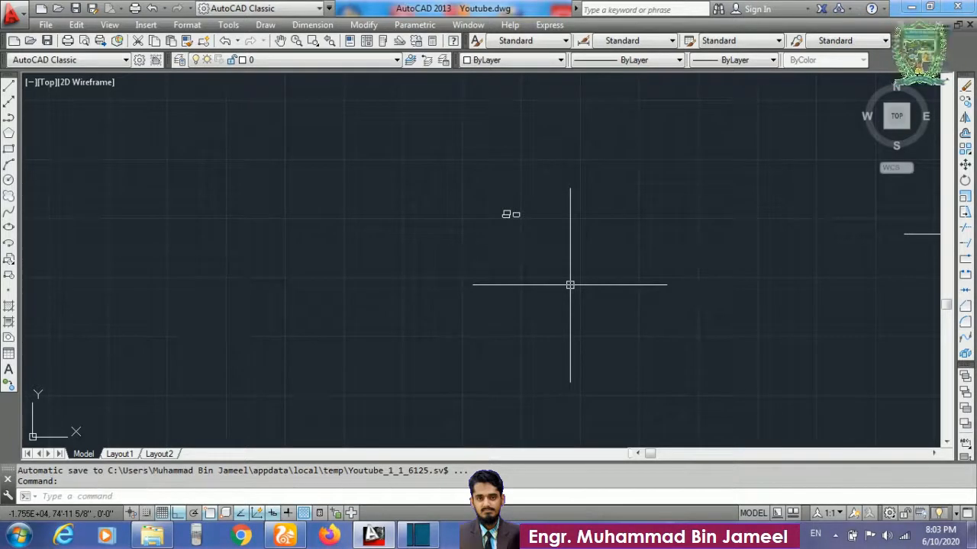
pyautogui.scroll(-1, 297, 173)
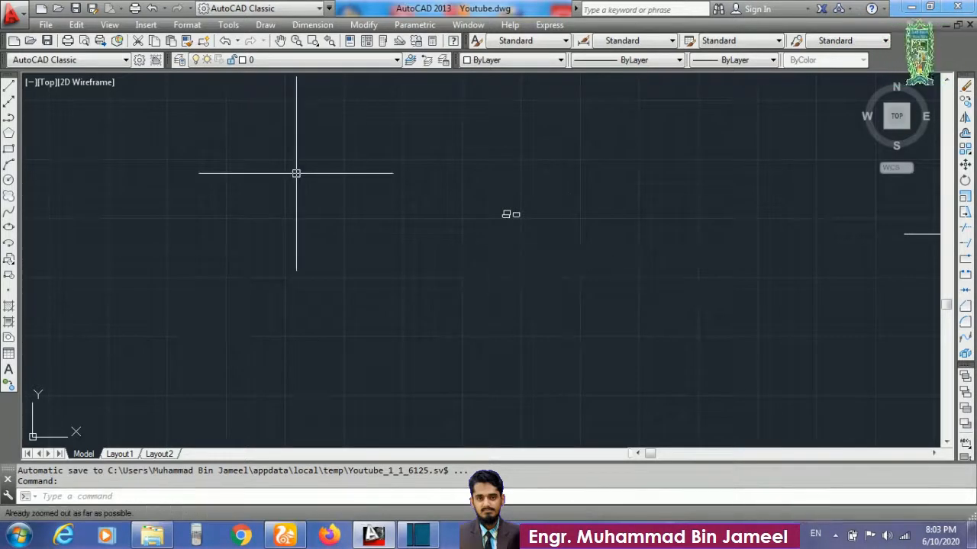
pyautogui.write('rec')
pyautogui.press('Return')
pyautogui.click(312, 253)
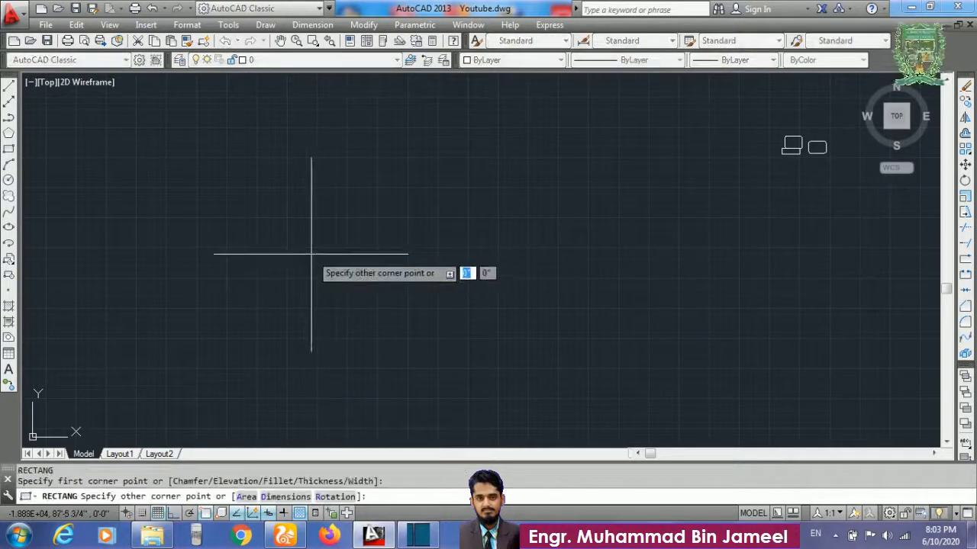
pyautogui.write("2',2'")
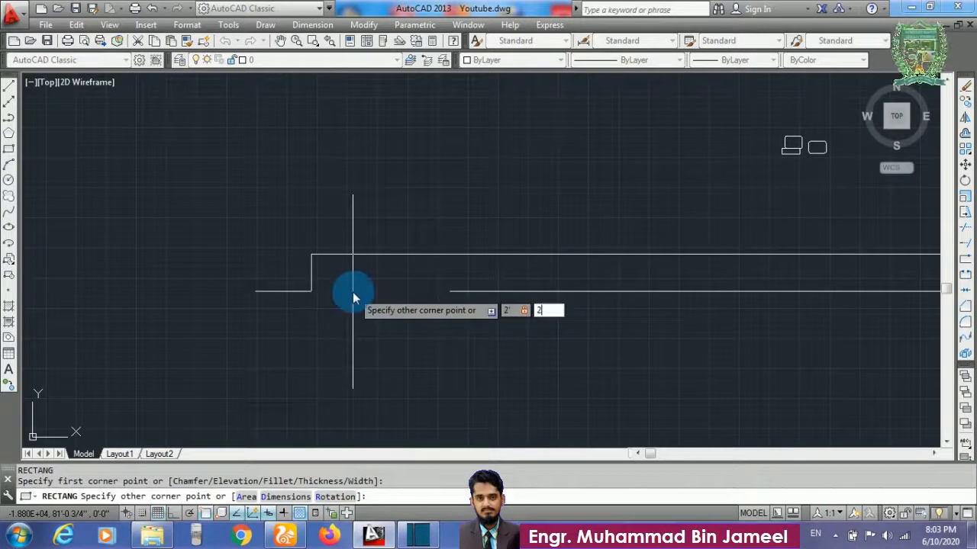
pyautogui.press('Return')
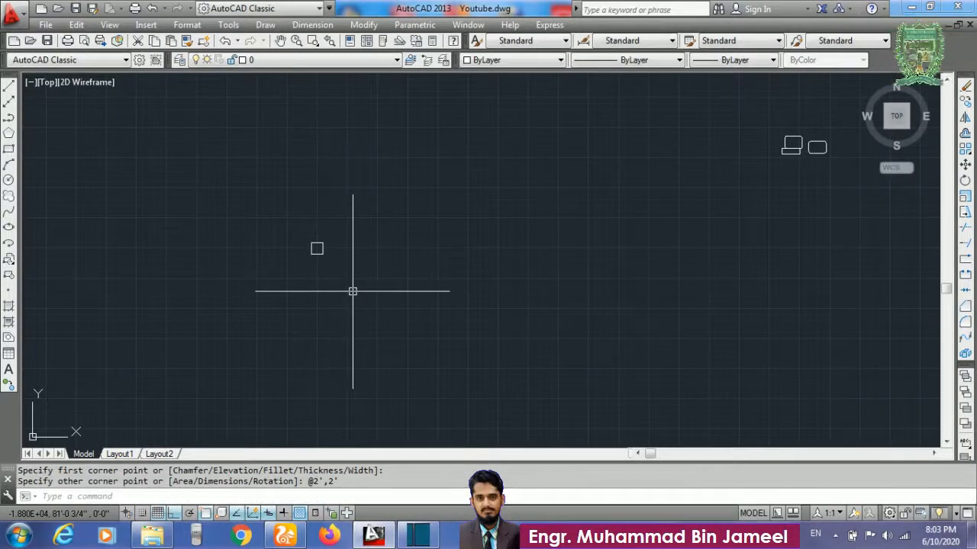
# - Draw a circle with a 2' radius just beside the 2' square
pyautogui.write('c')
pyautogui.press('Return')
pyautogui.click(337, 248)
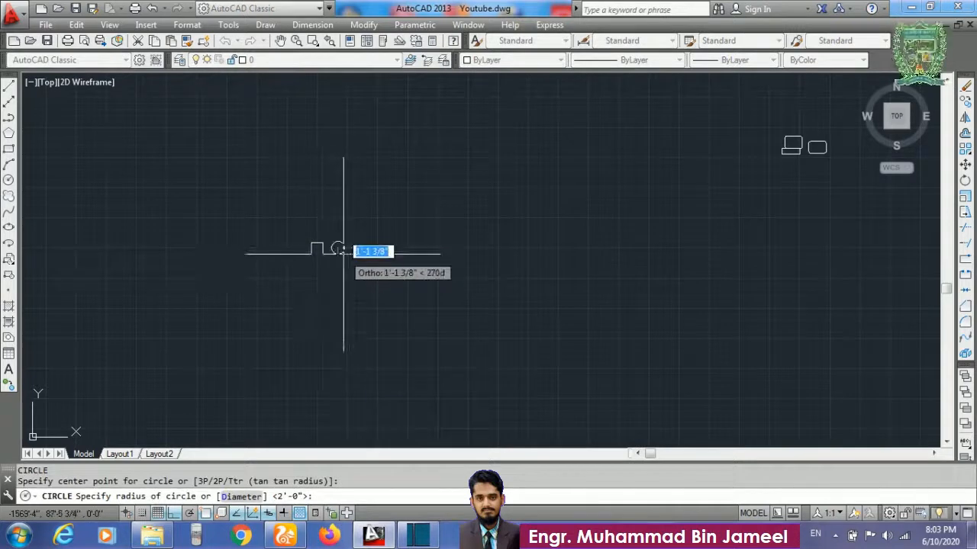
pyautogui.write("2'")
pyautogui.press('Return')
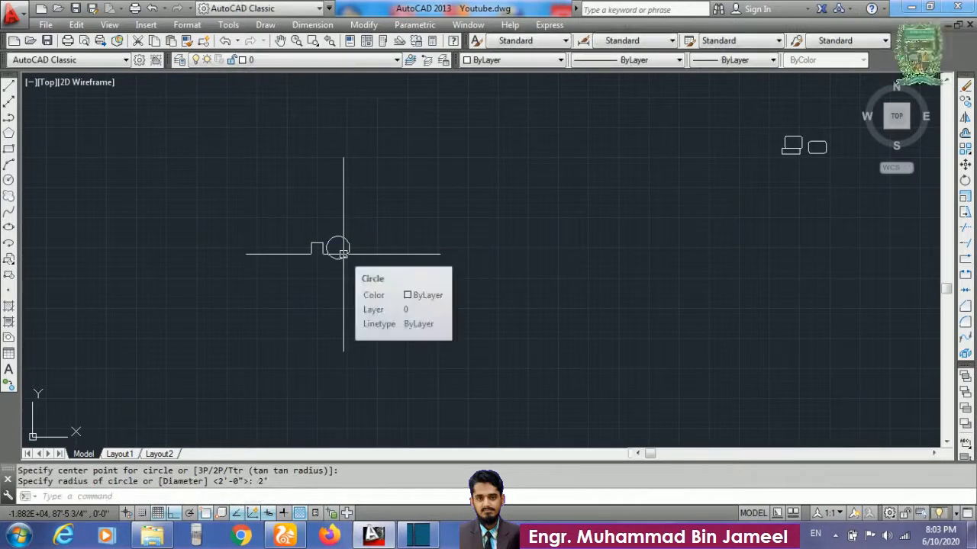
# - Draw a small rectangle 1' wide and 2" high just below the square
pyautogui.scroll(2, 329, 256)
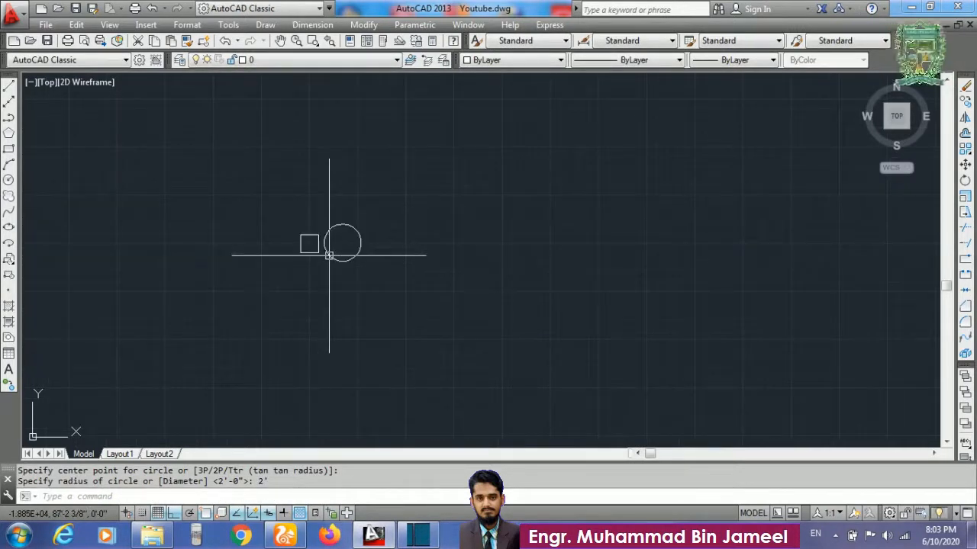
pyautogui.write('rec')
pyautogui.press('Return')
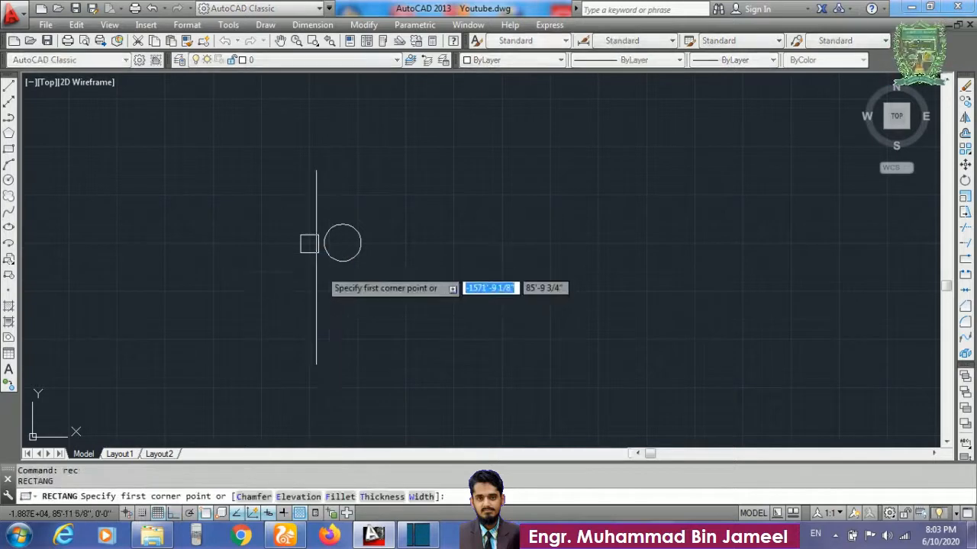
pyautogui.click(311, 264)
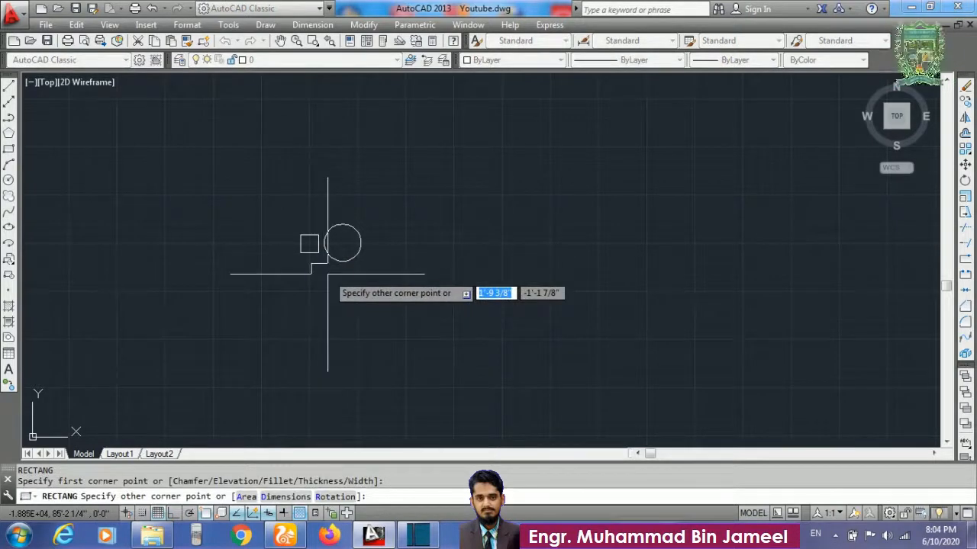
pyautogui.write("1',2")
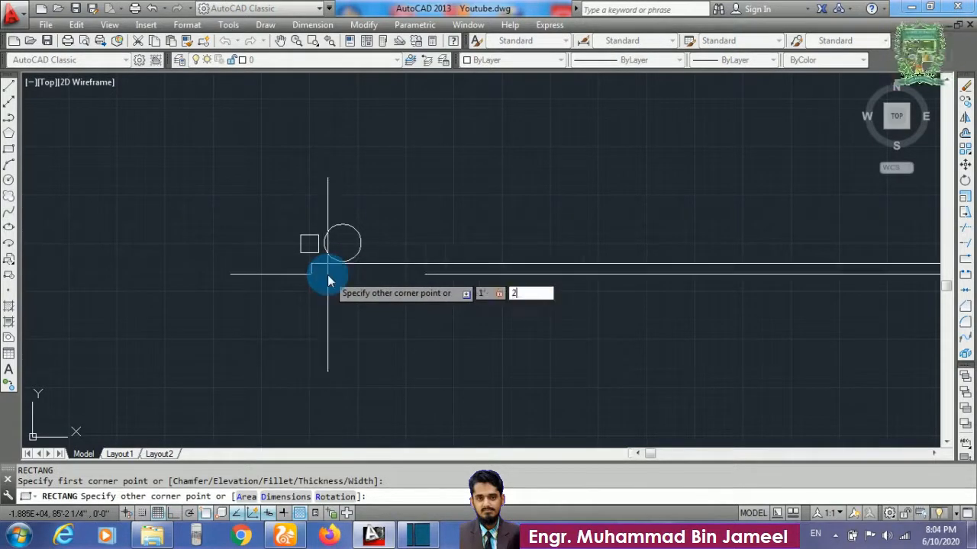
pyautogui.press('Return')
# - Draw a 5-sided polygon inscribed in a circle of about 3 1/4" radius beside the small rectangle
pyautogui.scroll(4, 315, 262)
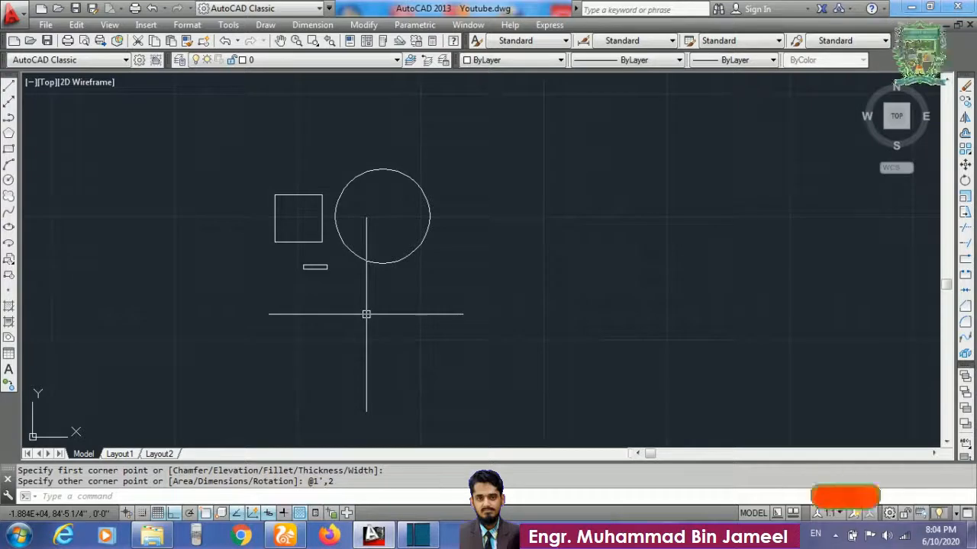
pyautogui.write('pol')
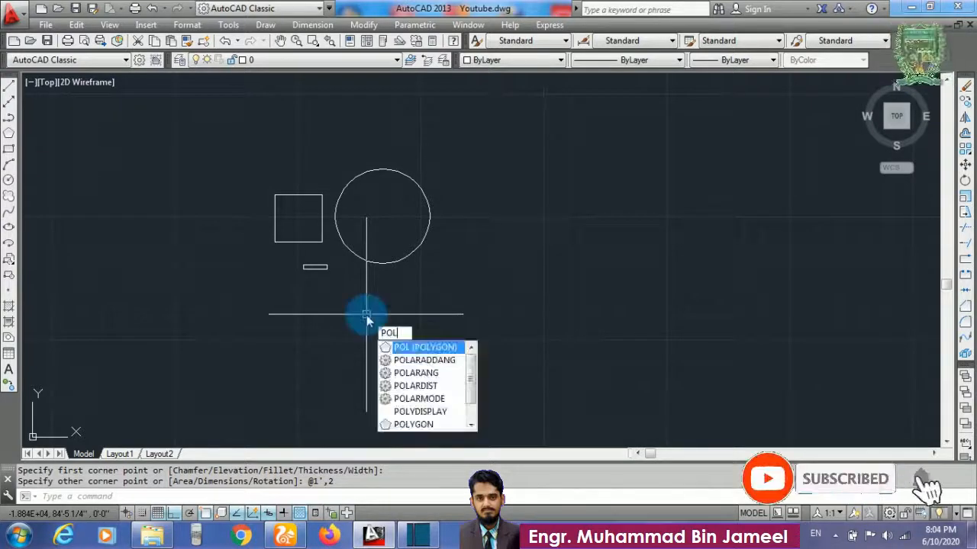
pyautogui.press('Return')
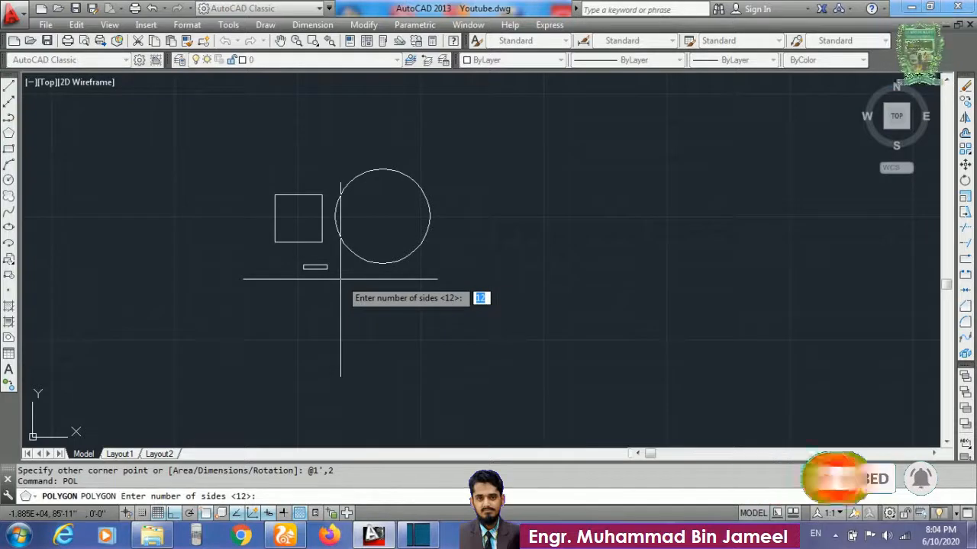
pyautogui.write('5')
pyautogui.press('Return')
pyautogui.click(336, 270)
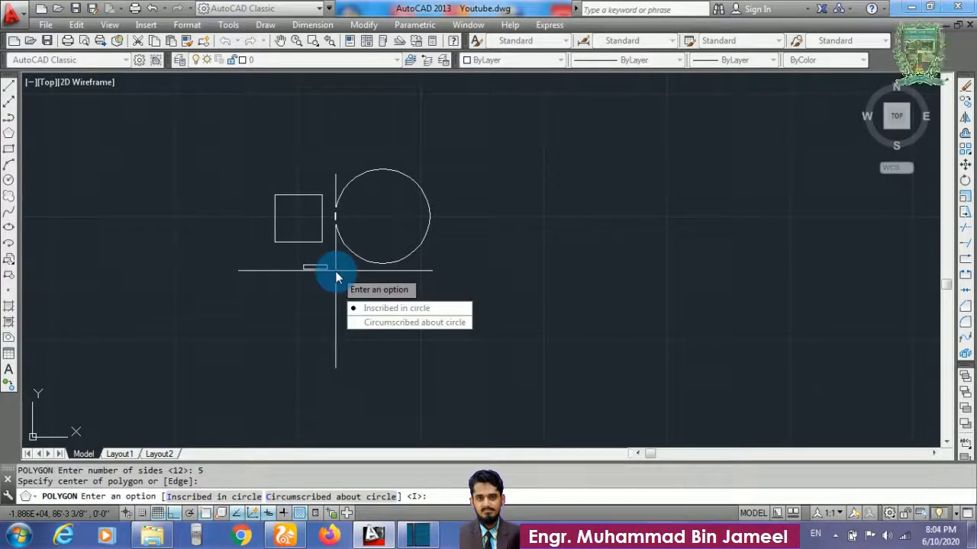
pyautogui.click(374, 308)
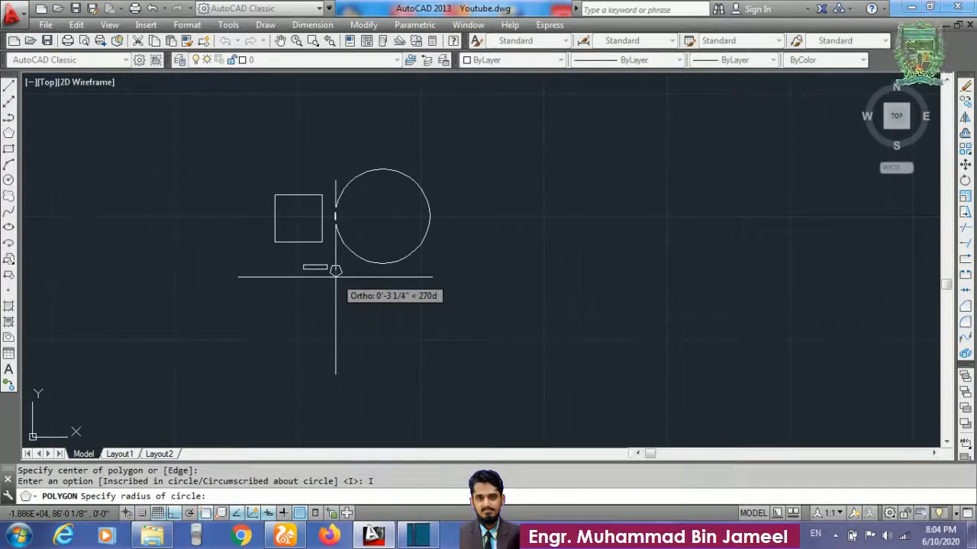
pyautogui.click(336, 277)
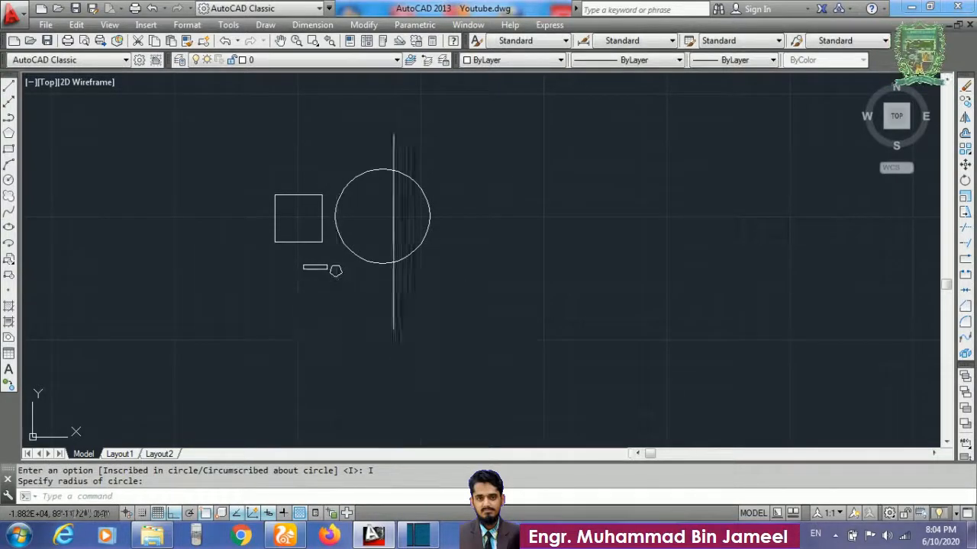
# - Define a block named ABC from the square, circle, small rectangle and pentagon, converting the originals to the block
pyautogui.scroll(2, 416, 171)
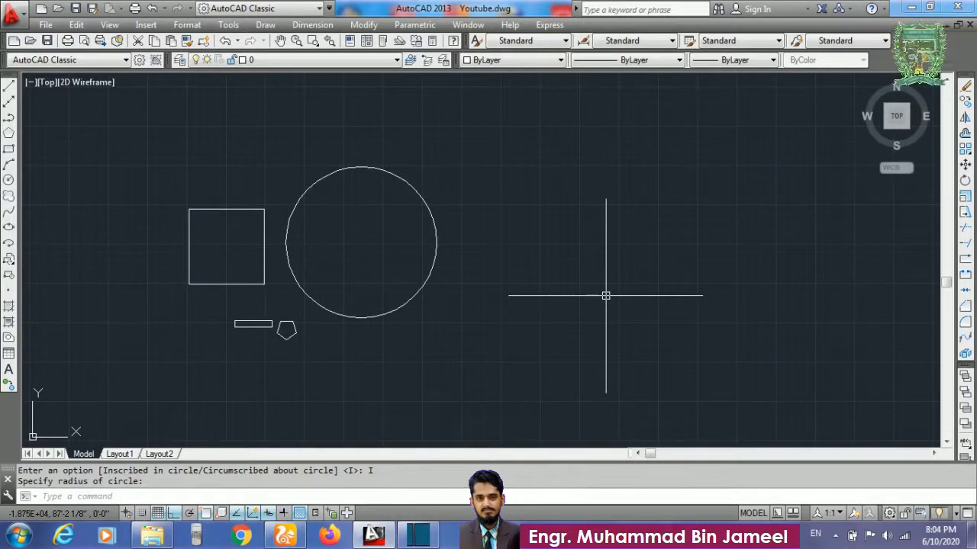
pyautogui.write('B')
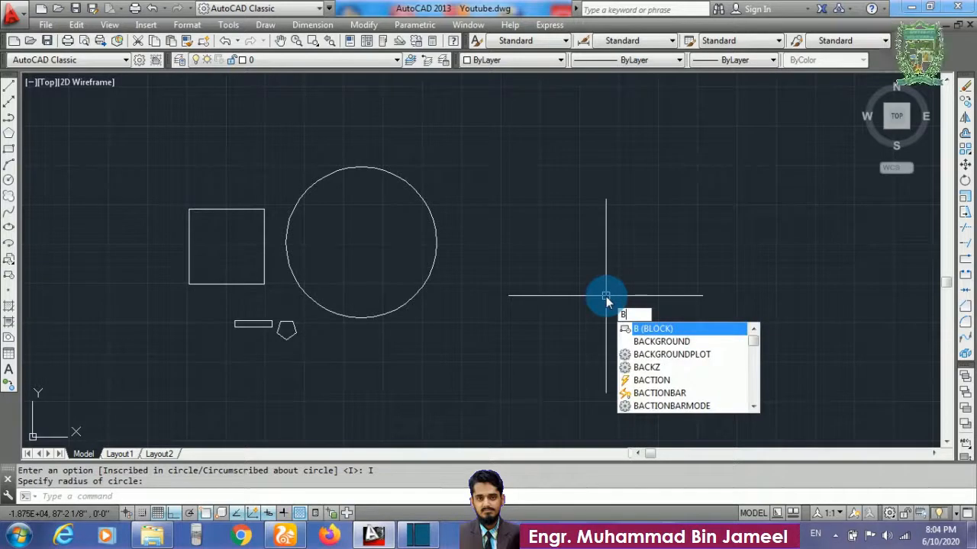
pyautogui.press('Return')
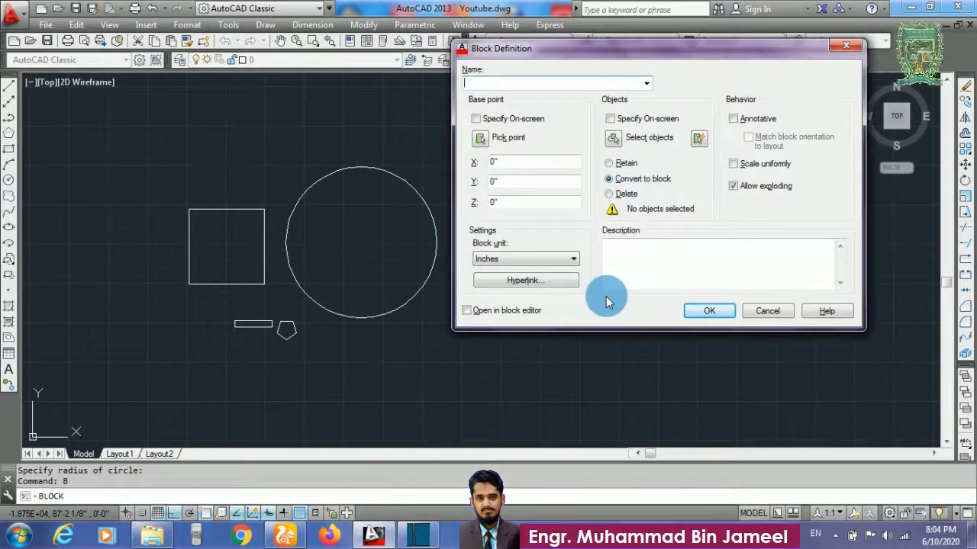
pyautogui.write('ABC')
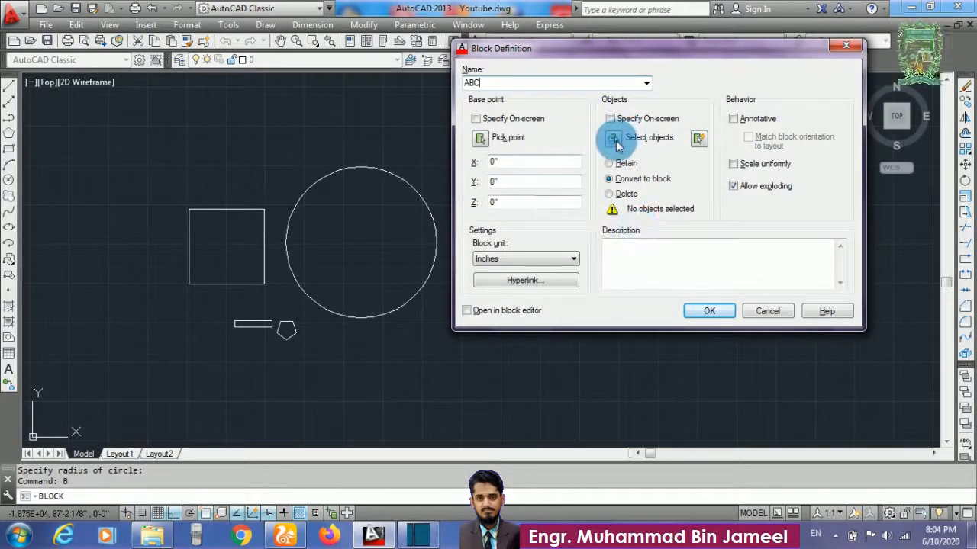
pyautogui.click(614, 137)
pyautogui.click(537, 133)
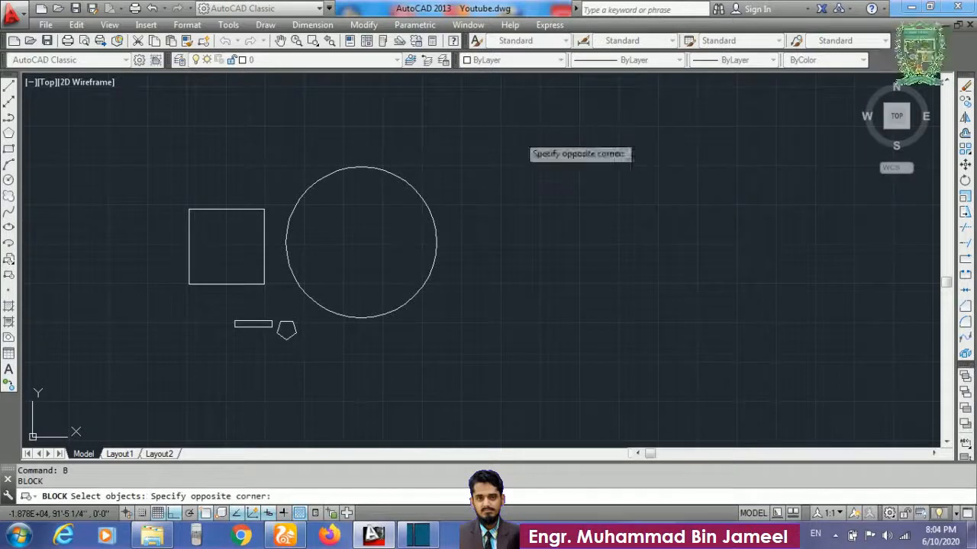
pyautogui.click(138, 369)
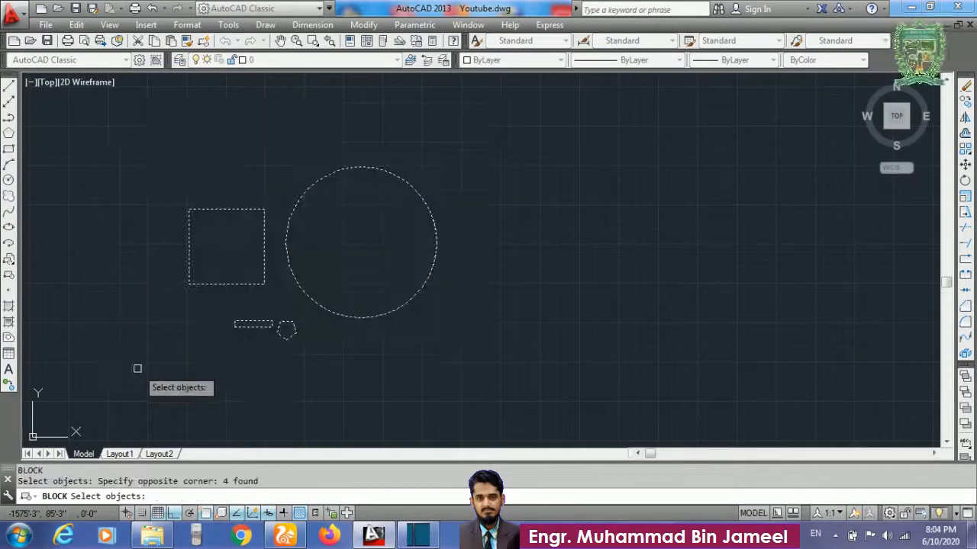
pyautogui.press('Return')
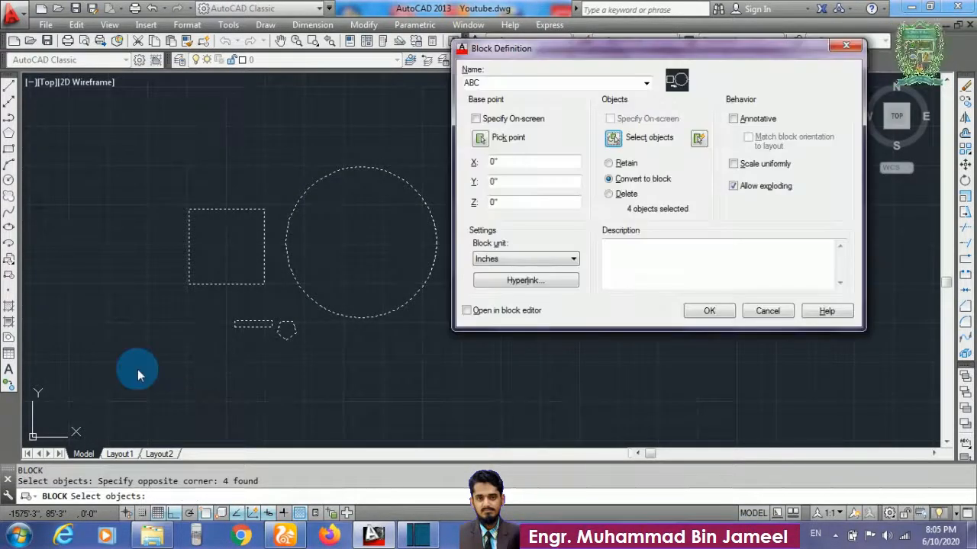
pyautogui.click(704, 311)
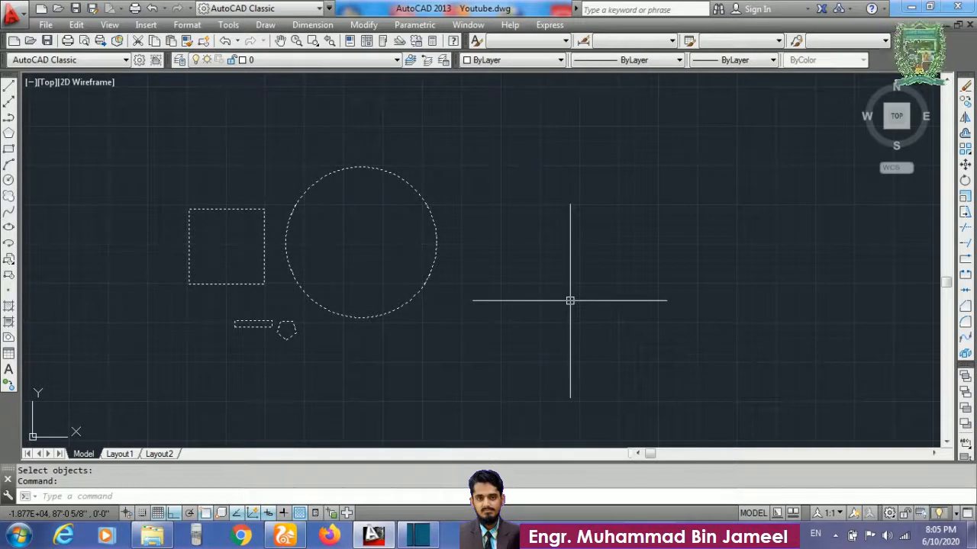
pyautogui.press('Escape')
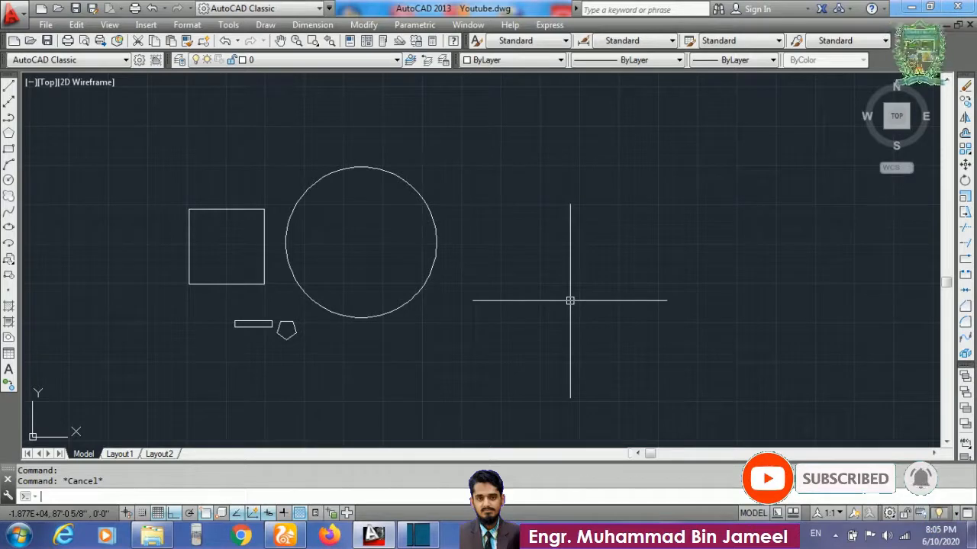
# - Open DesignCenter to view its sample folders and close it again
pyautogui.hotkey('ctrl', 'n')
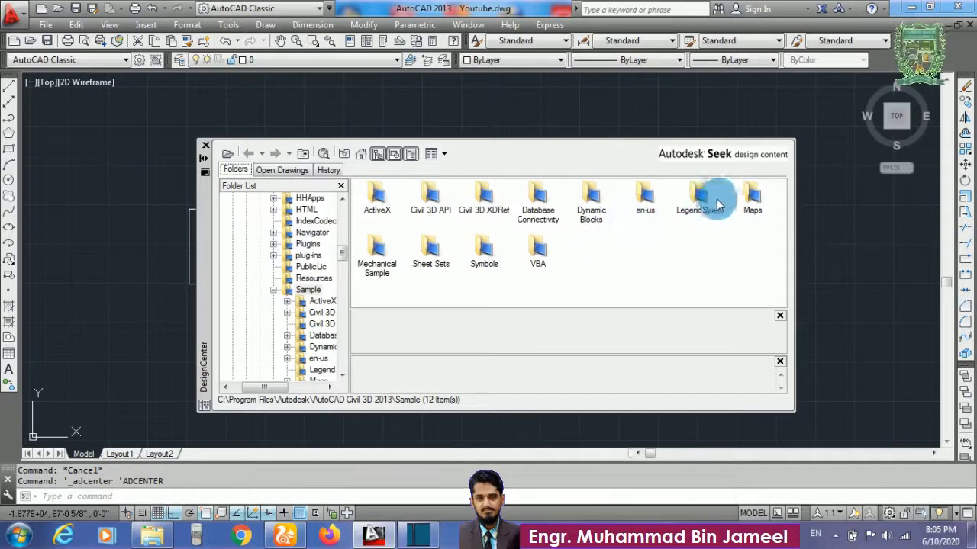
pyautogui.click(207, 144)
# - Set up an empty table with 5 columns, 5 data rows, a 6" column width and a row height of 2 lines
pyautogui.scroll(-4, 100, 128)
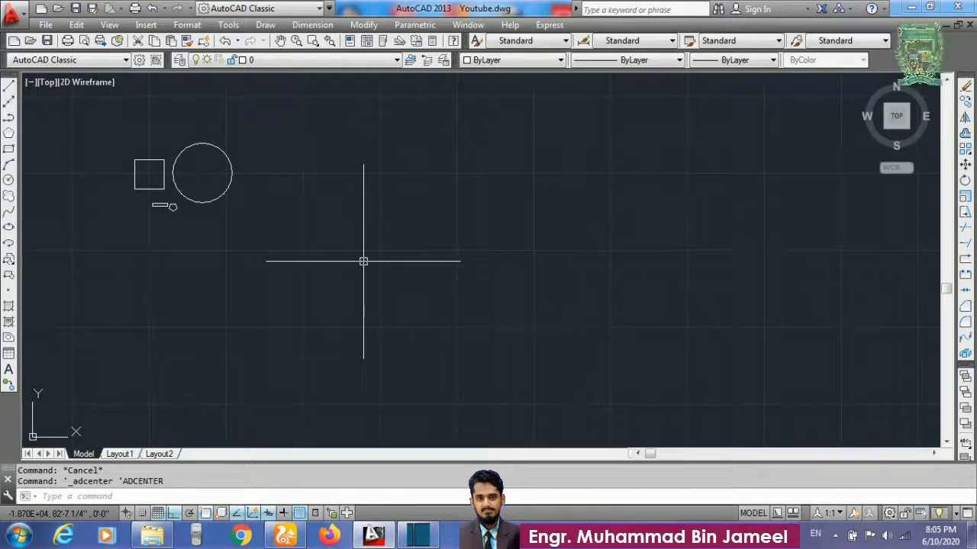
pyautogui.write('TB')
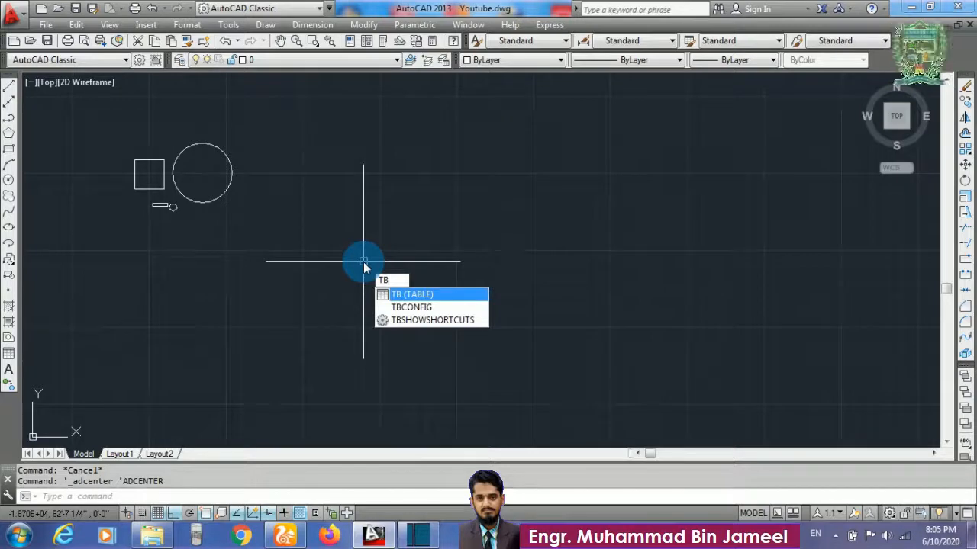
pyautogui.press('Return')
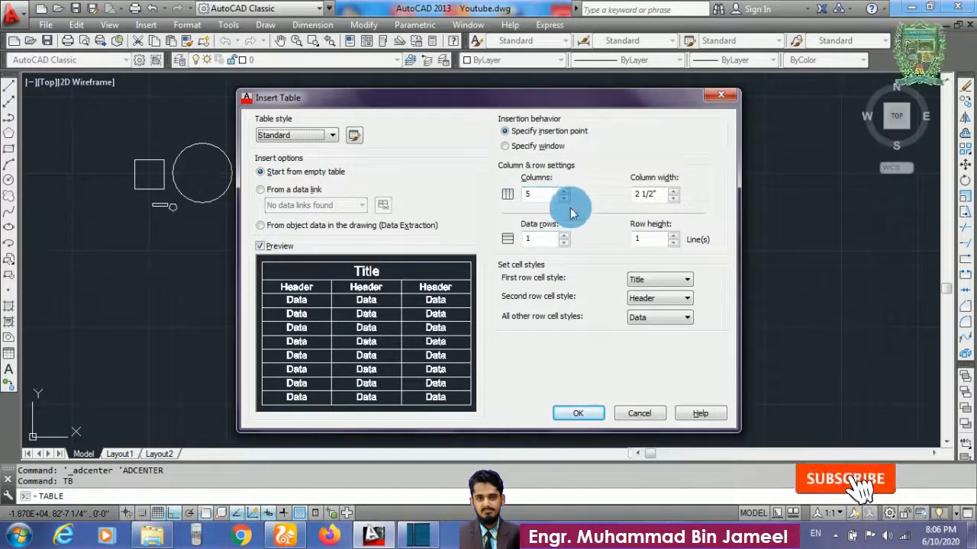
pyautogui.moveTo(542, 243); pyautogui.dragTo(495, 245)
pyautogui.write('5')
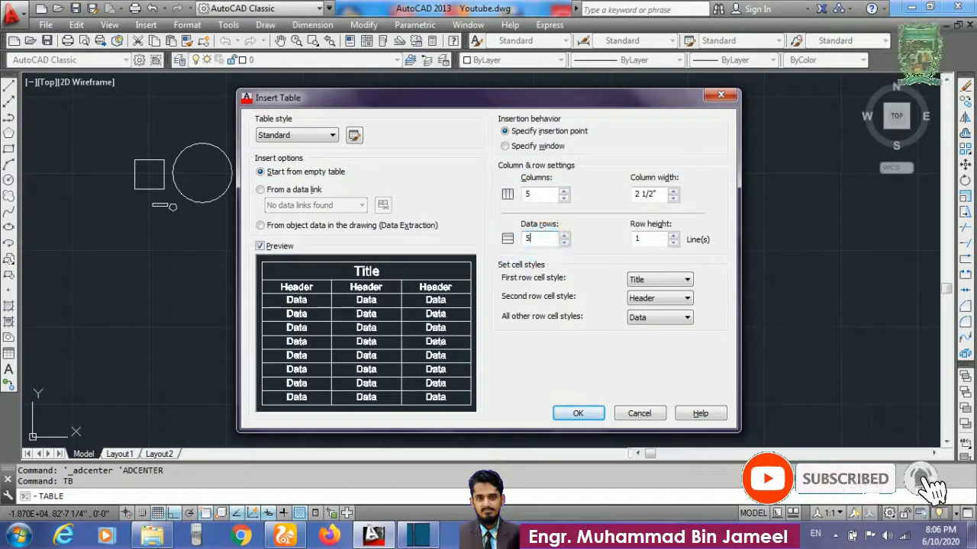
pyautogui.moveTo(663, 197); pyautogui.dragTo(576, 204)
pyautogui.click(674, 193)
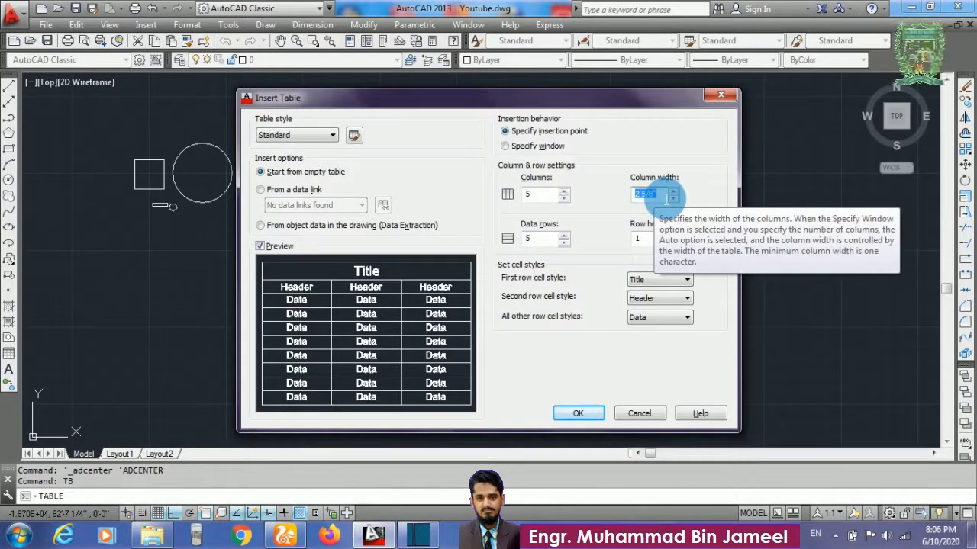
pyautogui.write('6')
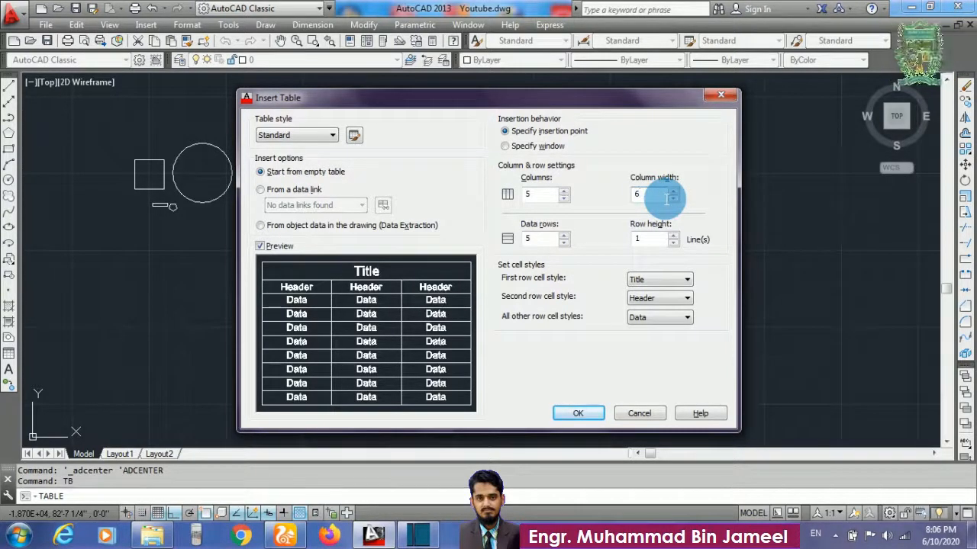
pyautogui.click(660, 243)
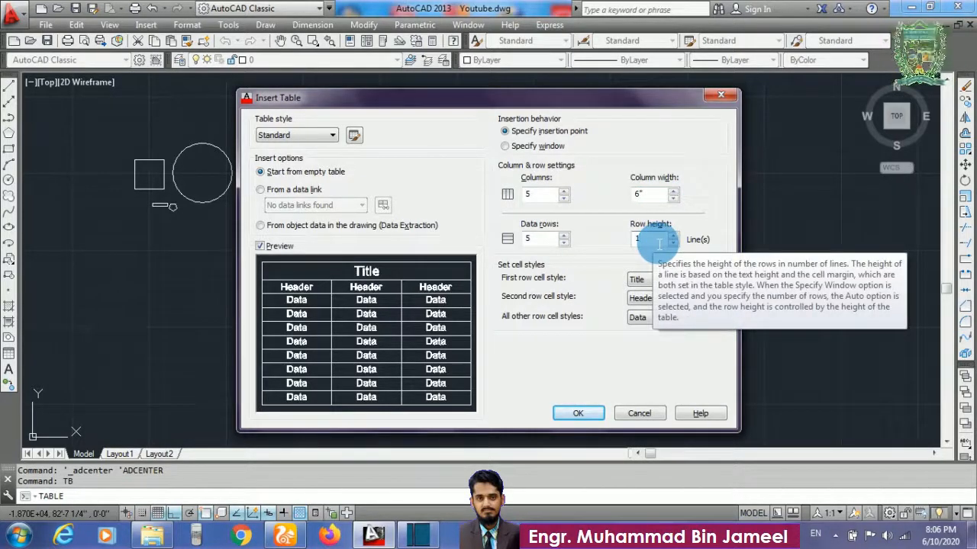
pyautogui.moveTo(658, 242); pyautogui.dragTo(608, 246)
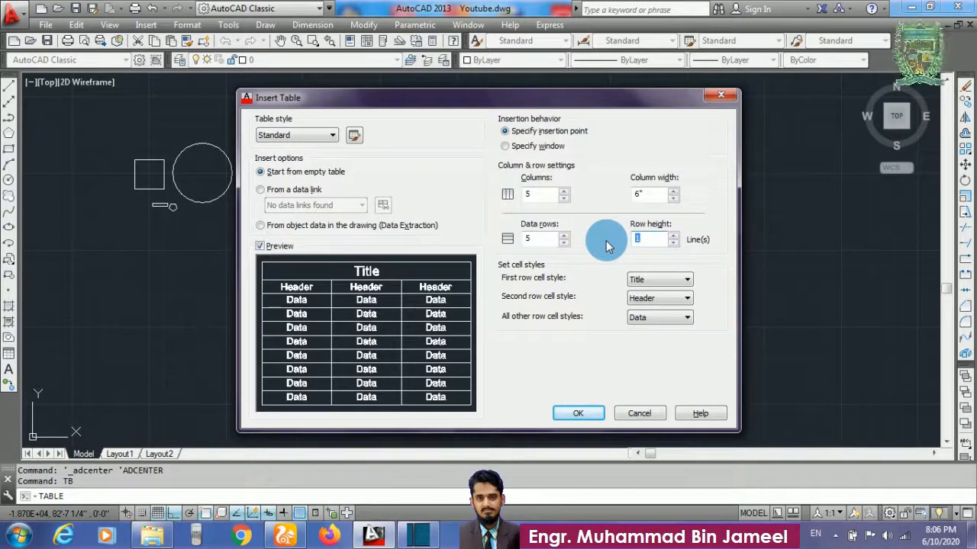
pyautogui.write('6')
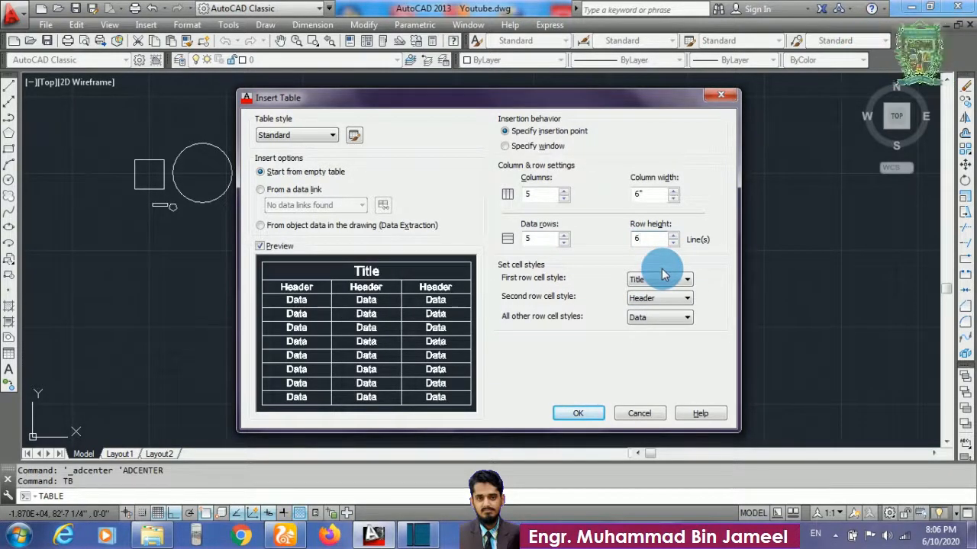
pyautogui.write('2')
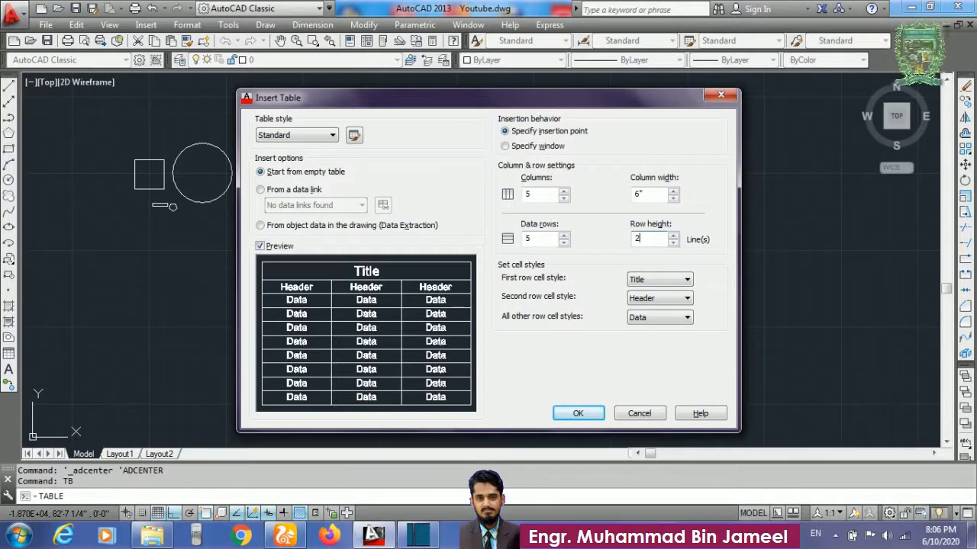
# - Keep Title as the first row's cell style and place the table beside the circle, leaving its title cell empty
pyautogui.click(660, 279)
pyautogui.click(663, 286)
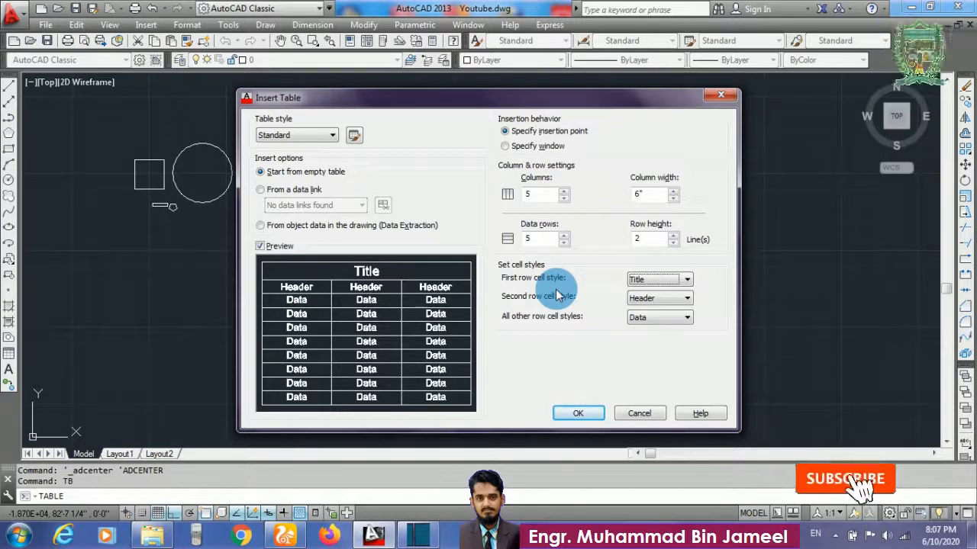
pyautogui.click(587, 417)
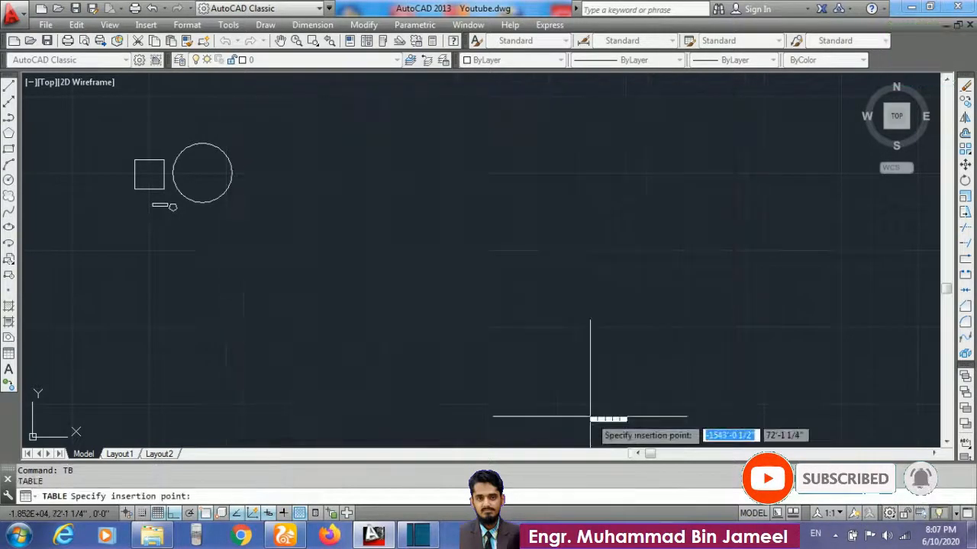
pyautogui.click(328, 205)
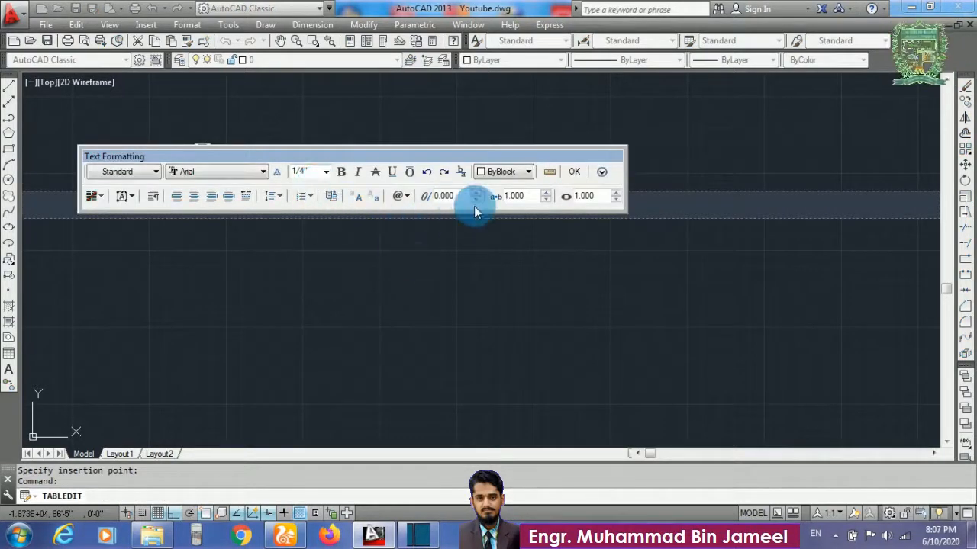
pyautogui.scroll(-3, 477, 320)
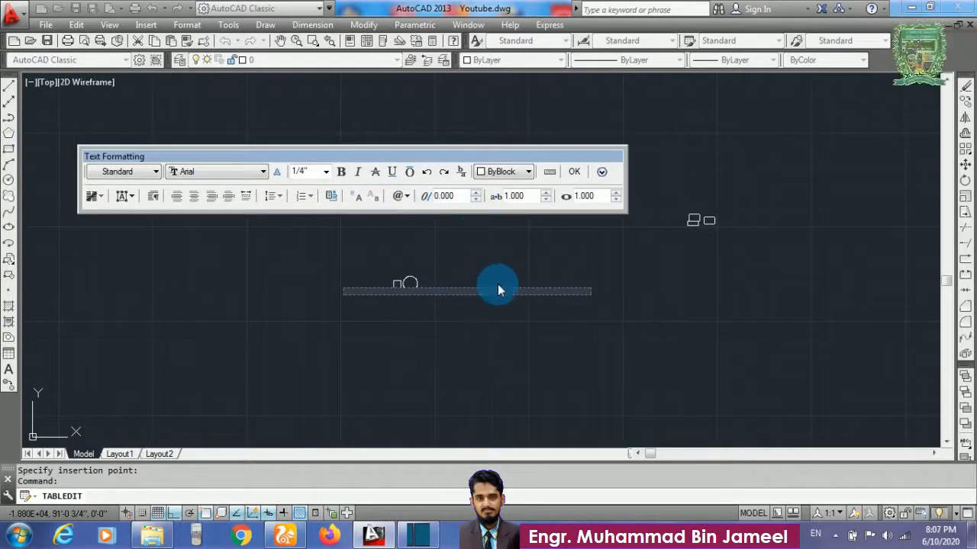
pyautogui.scroll(2, 498, 289)
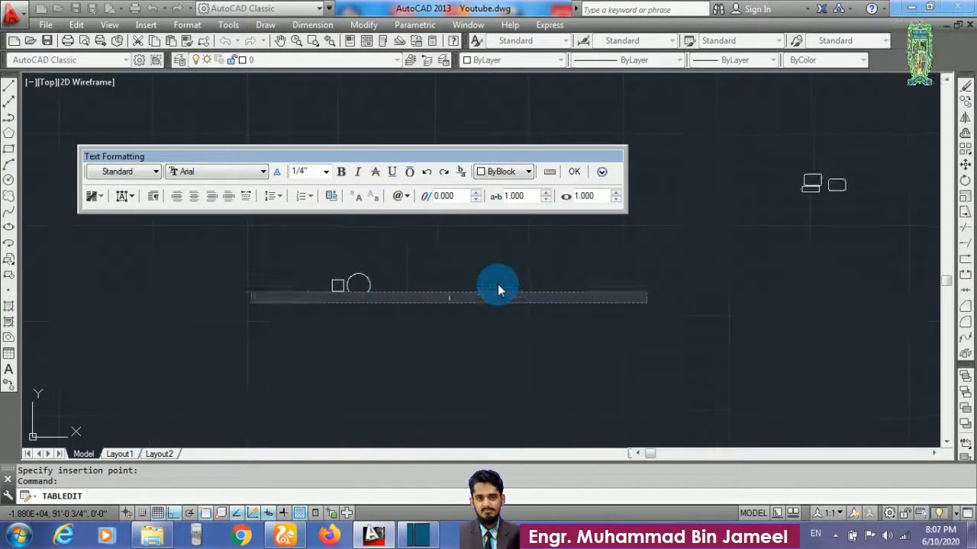
pyautogui.click(574, 171)
# - Enter a short sample text in the table's title cell and save the text change
pyautogui.scroll(8, 419, 315)
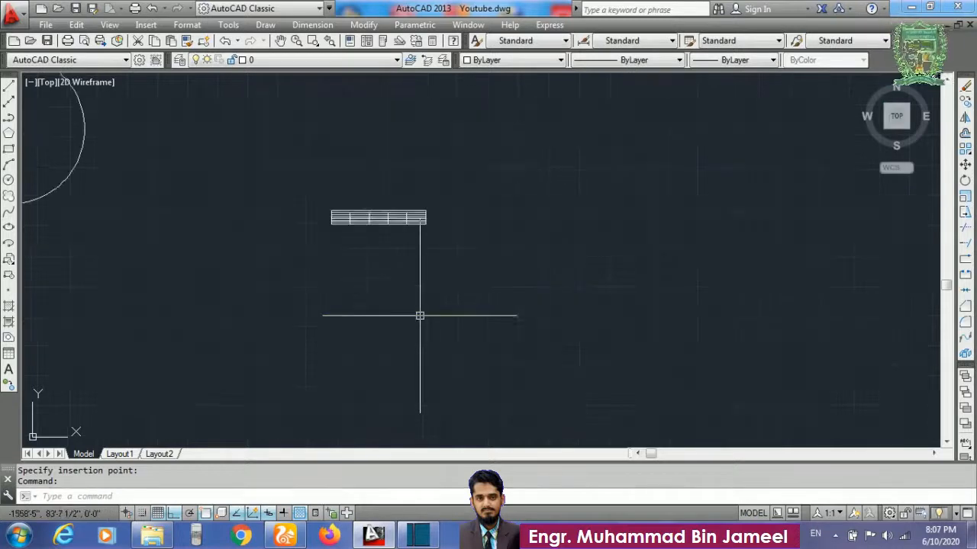
pyautogui.scroll(8, 367, 234)
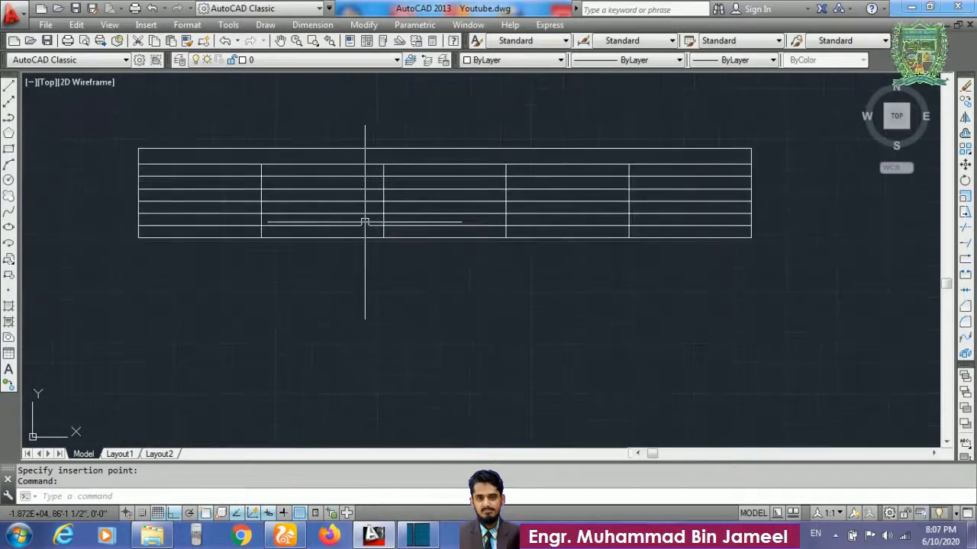
pyautogui.click(377, 158)
pyautogui.doubleClick(379, 160)
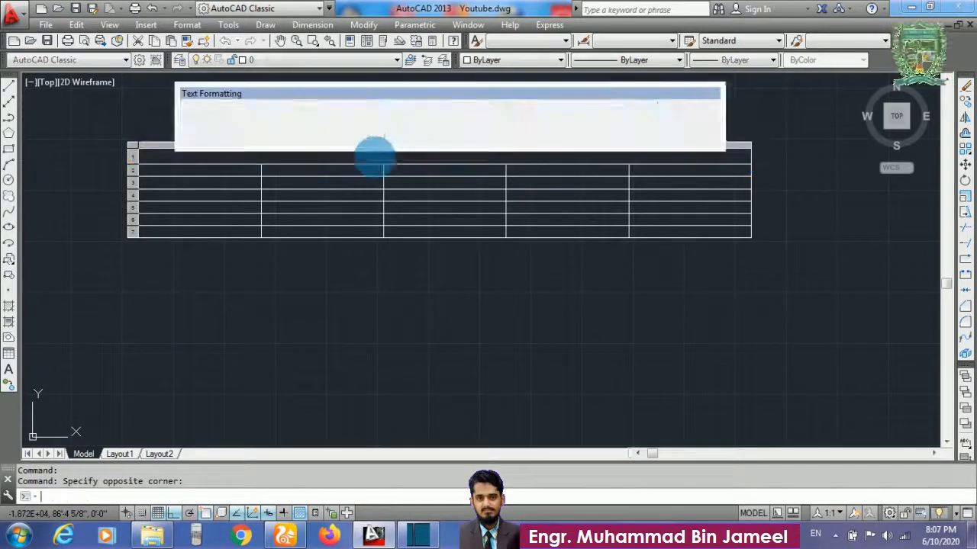
pyautogui.press('Escape')
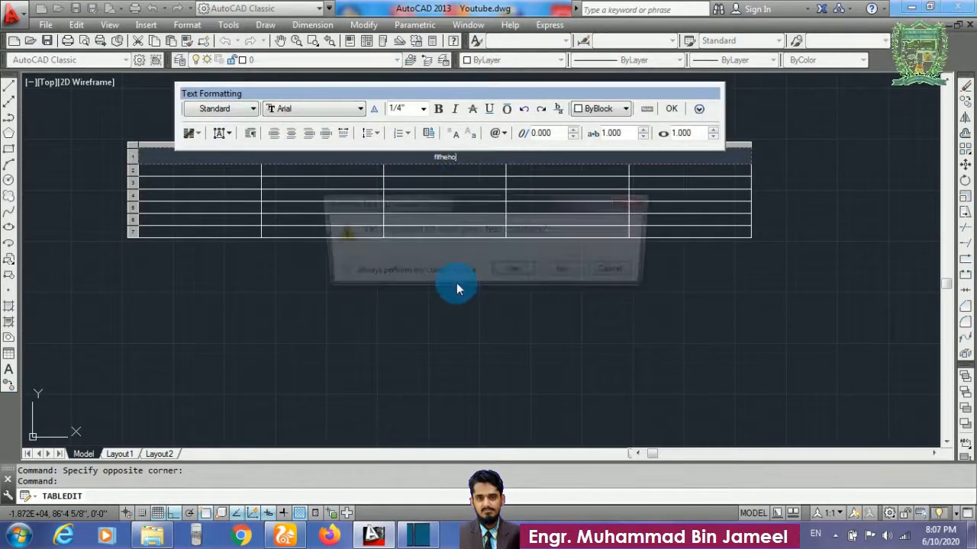
pyautogui.click(522, 273)
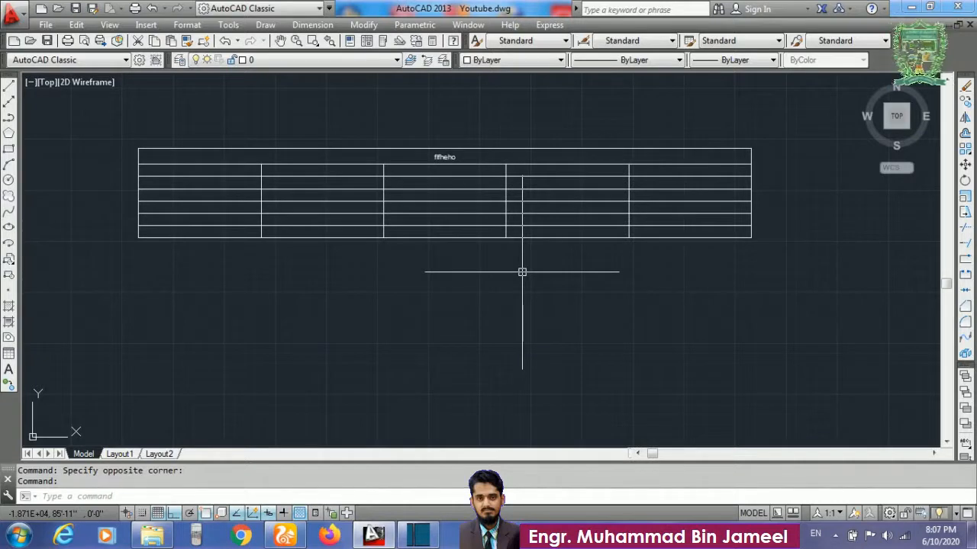
# - Scale the table by a factor of 2 about a point just below its lower-left corner
pyautogui.scroll(-8, 522, 272)
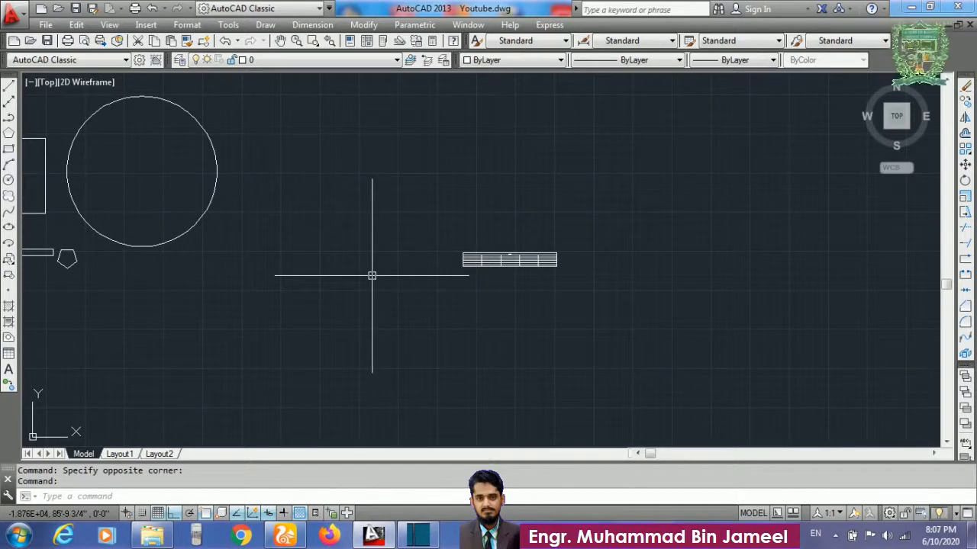
pyautogui.write('sc')
pyautogui.press('Return')
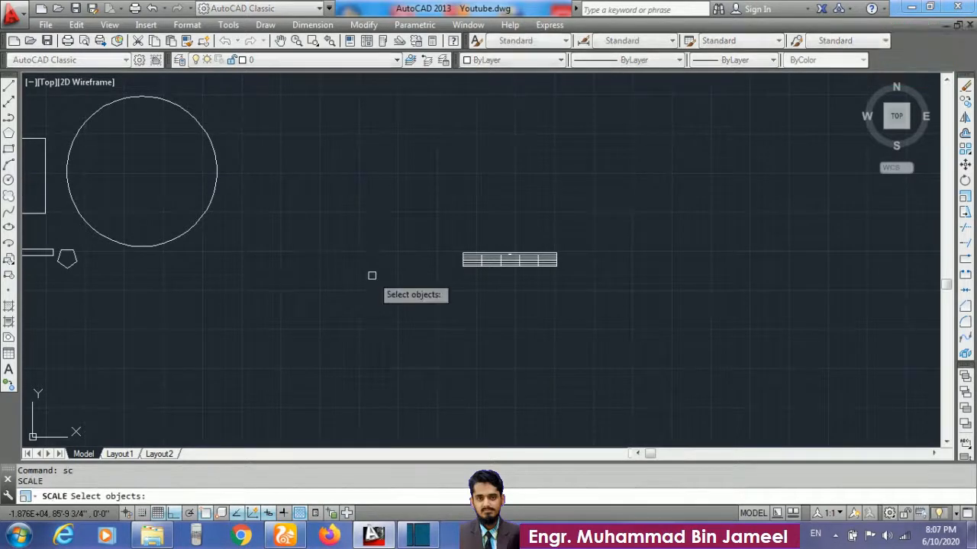
pyautogui.click(478, 261)
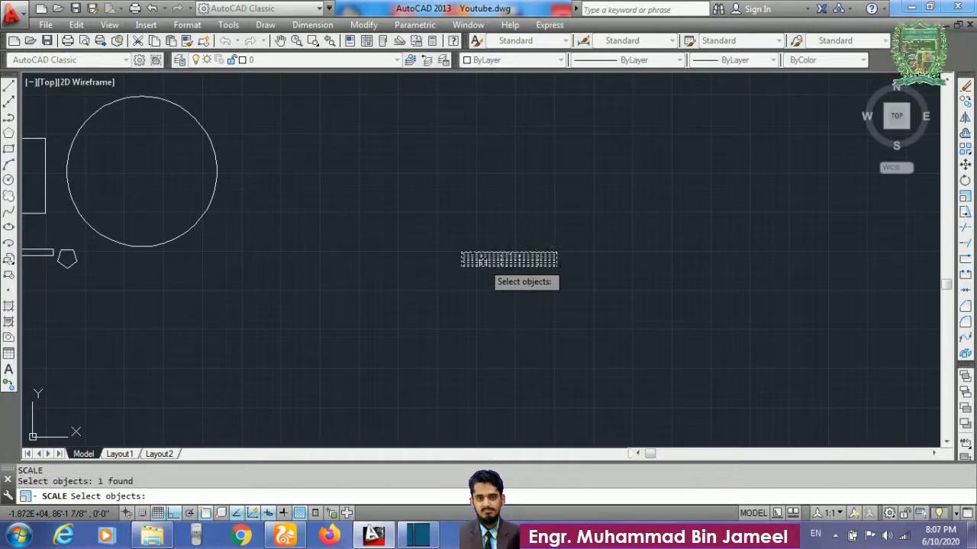
pyautogui.press('Return')
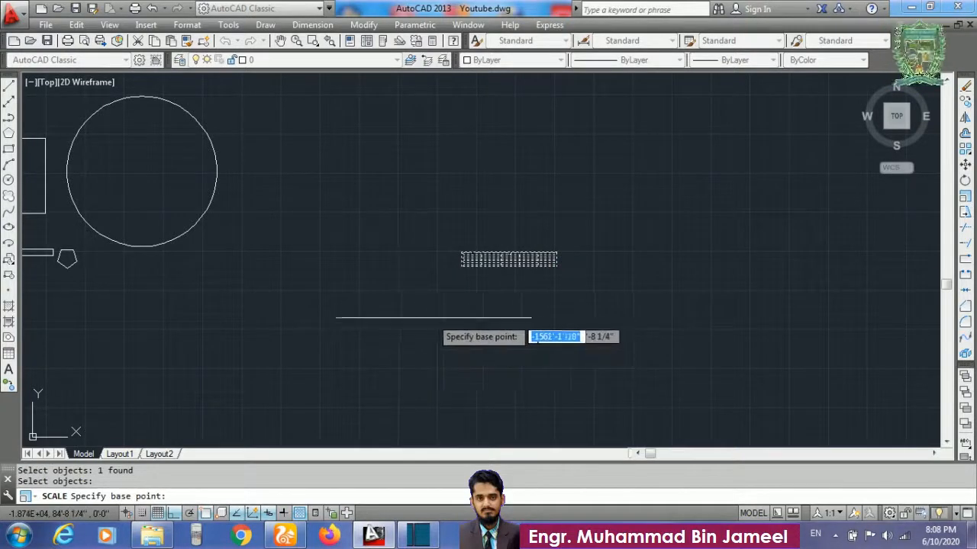
pyautogui.click(450, 314)
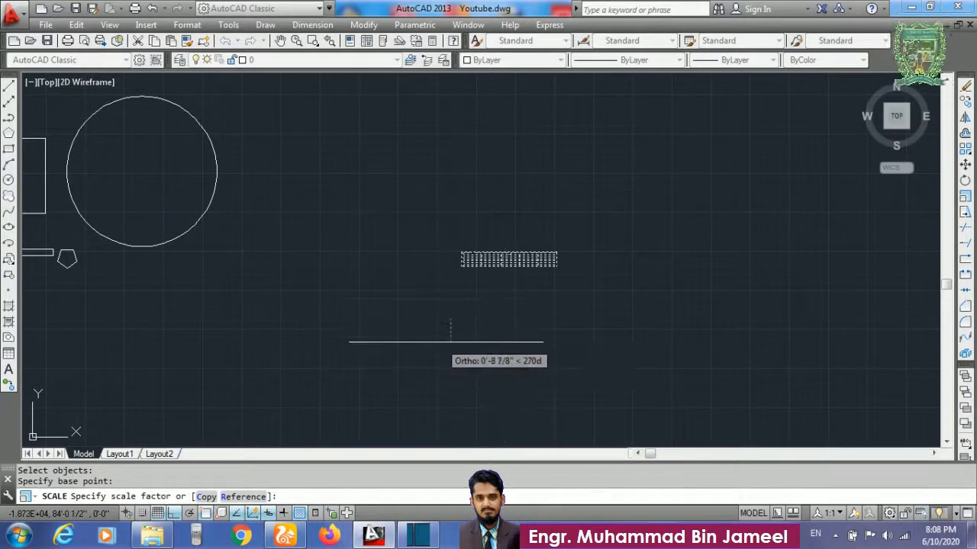
pyautogui.write('2')
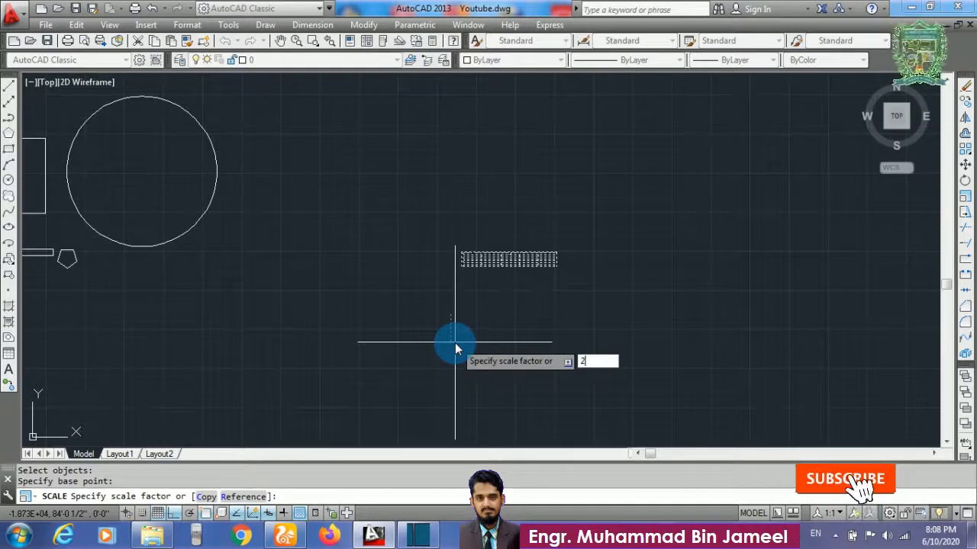
pyautogui.press('Return')
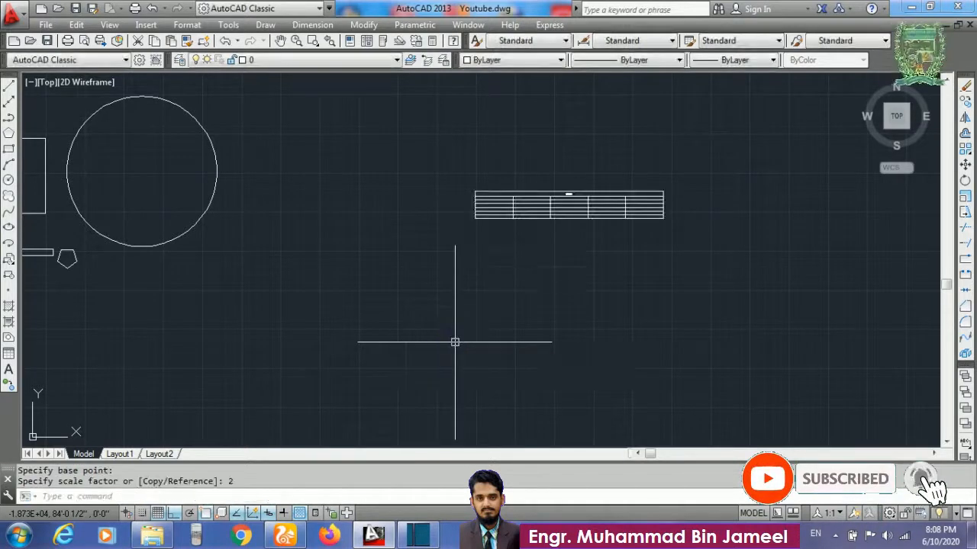
# - Scale the table again by a factor of 4, using a base point just below its lower-left corner
pyautogui.press('Return')
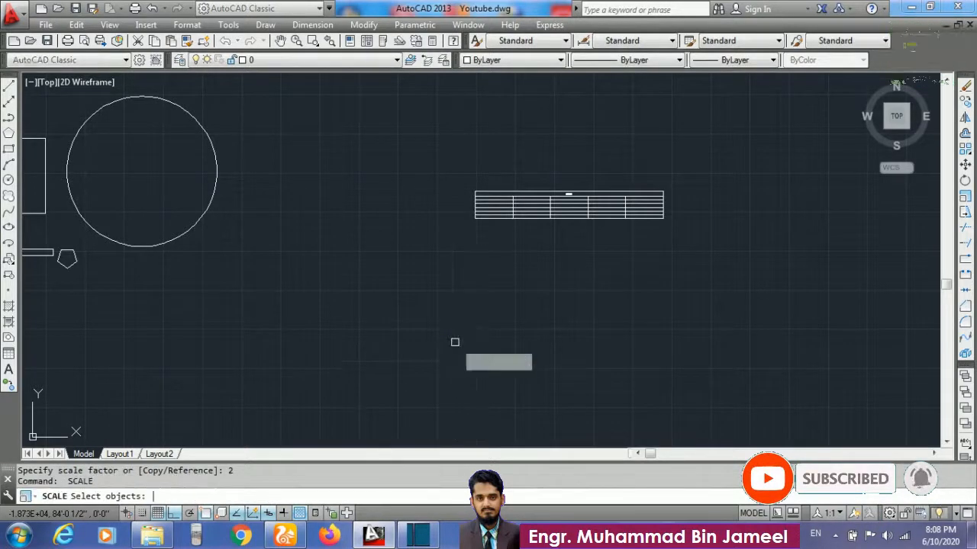
pyautogui.click(492, 203)
pyautogui.press('Return')
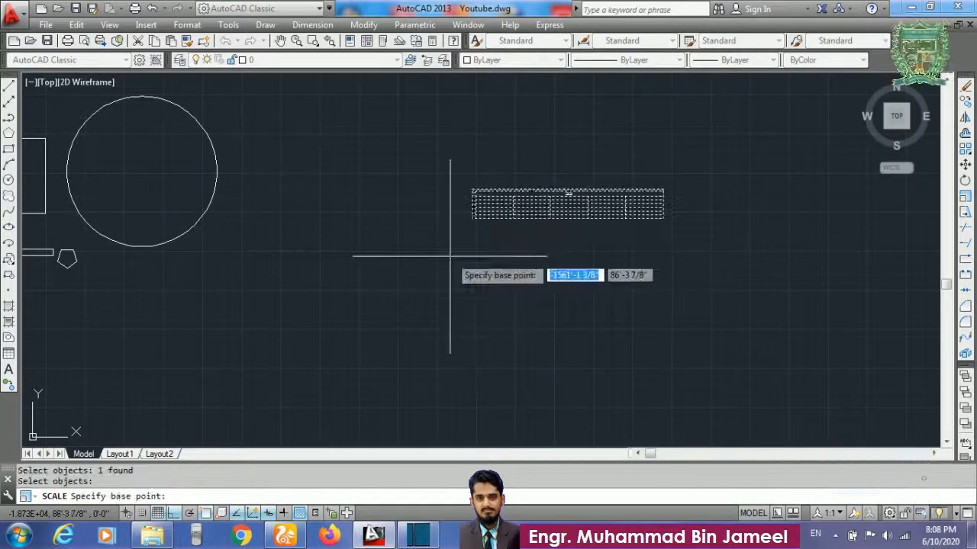
pyautogui.click(456, 257)
pyautogui.write('4')
pyautogui.press('Return')
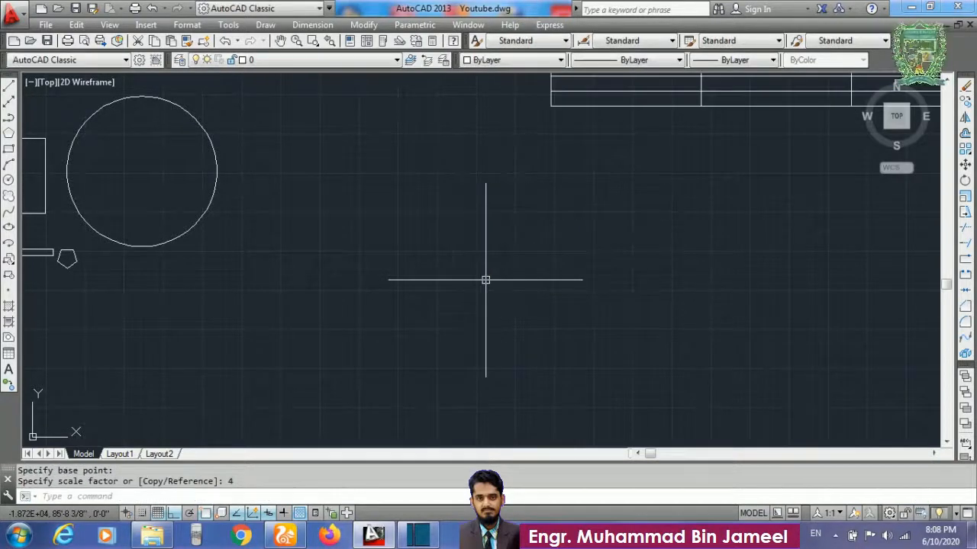
pyautogui.scroll(-3, 389, 286)
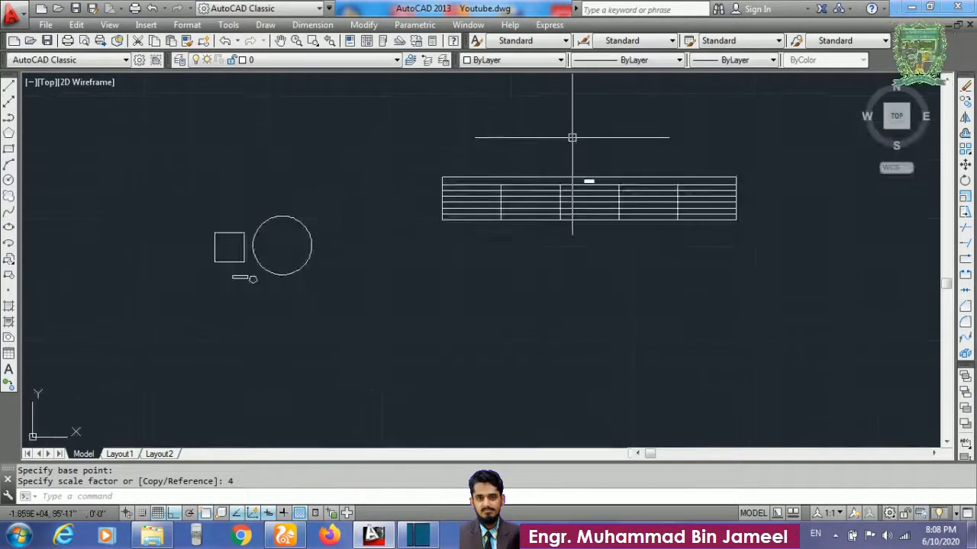
pyautogui.scroll(3, 599, 171)
pyautogui.scroll(-2, 599, 171)
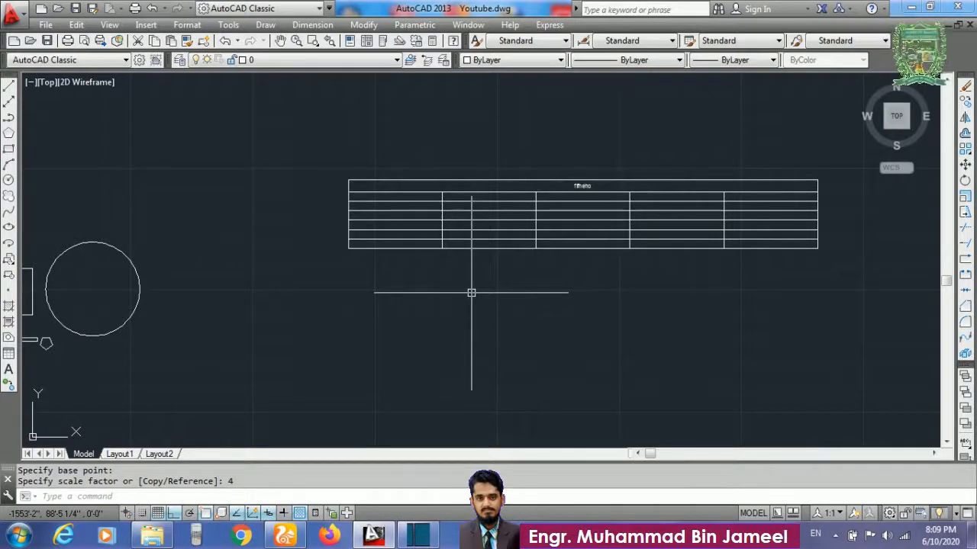
# - Pan and zoom around the drawing to examine the table, the basic shapes and the empty space around them
pyautogui.write('p')
pyautogui.press('Return')
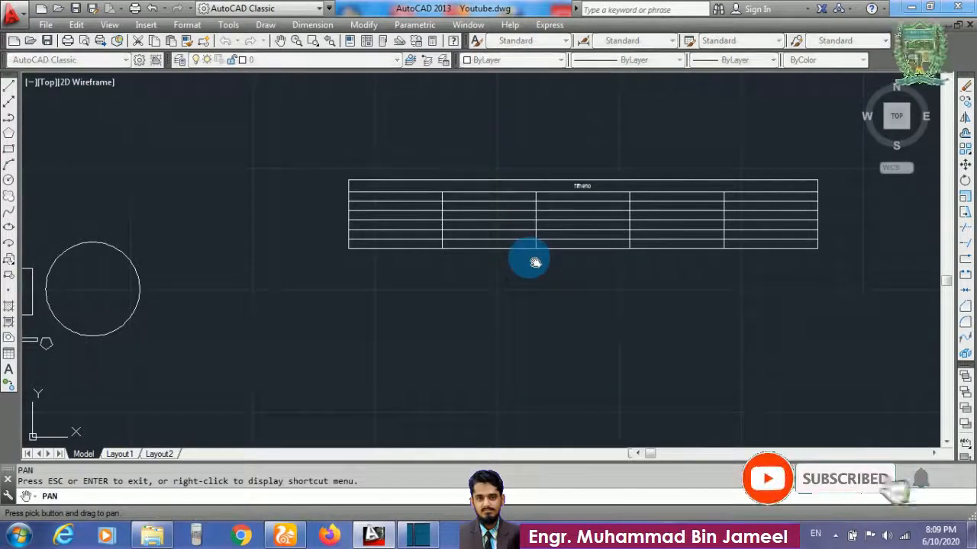
pyautogui.moveTo(354, 189); pyautogui.dragTo(739, 236)
pyautogui.moveTo(259, 166); pyautogui.dragTo(465, 181)
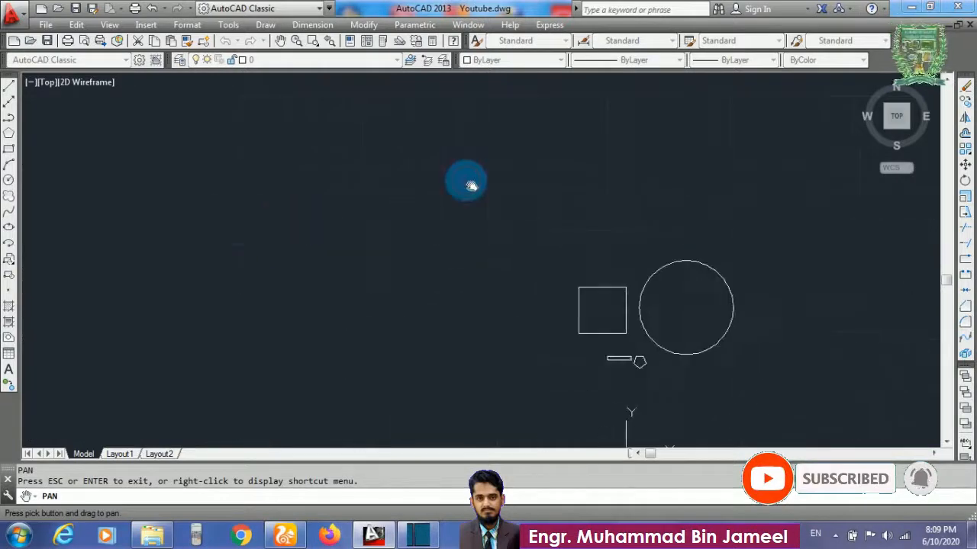
pyautogui.scroll(-5, 467, 184)
pyautogui.moveTo(517, 203); pyautogui.dragTo(206, 322)
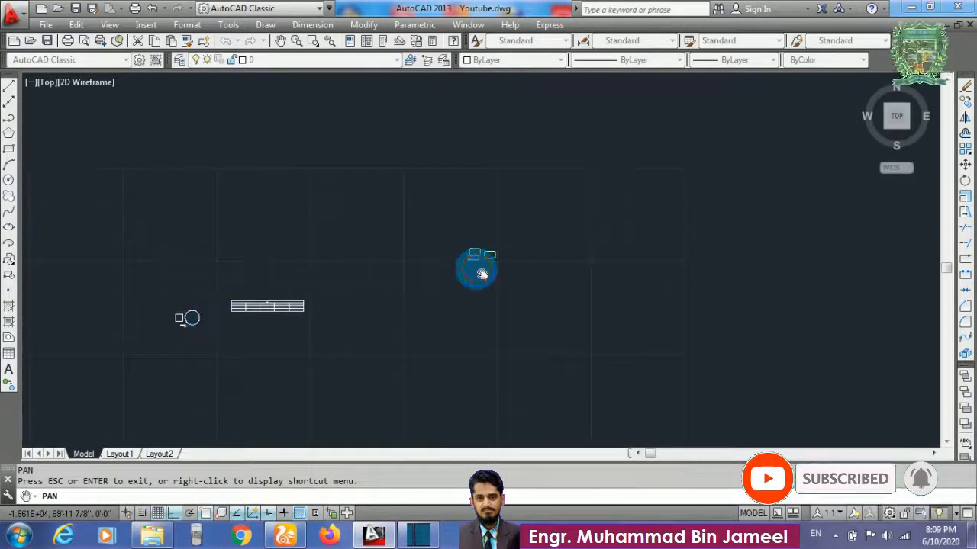
pyautogui.moveTo(480, 270); pyautogui.dragTo(350, 120)
pyautogui.moveTo(405, 308); pyautogui.dragTo(632, 149)
pyautogui.scroll(-3, 602, 252)
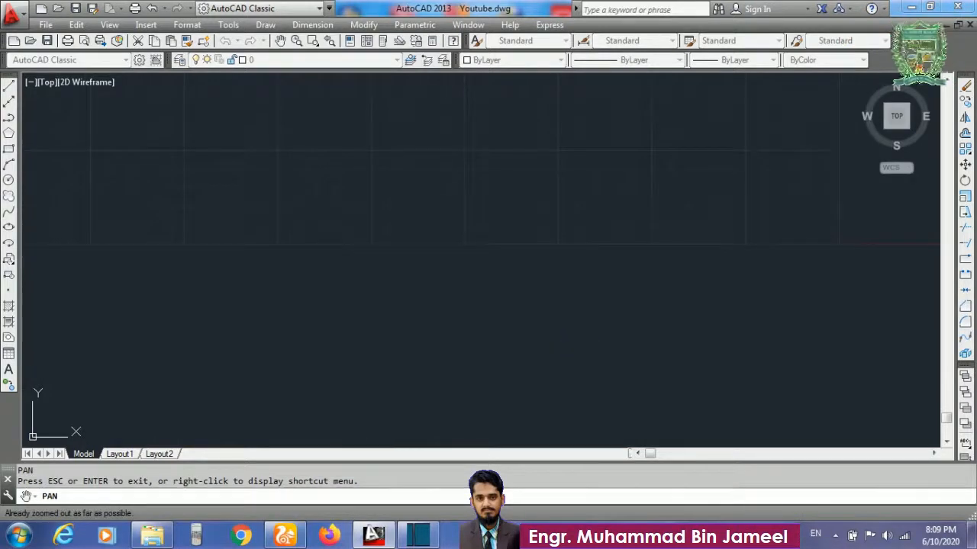
pyautogui.press('Escape')
pyautogui.write('e')
pyautogui.press('Return')
pyautogui.press('Escape')
pyautogui.press('Escape')
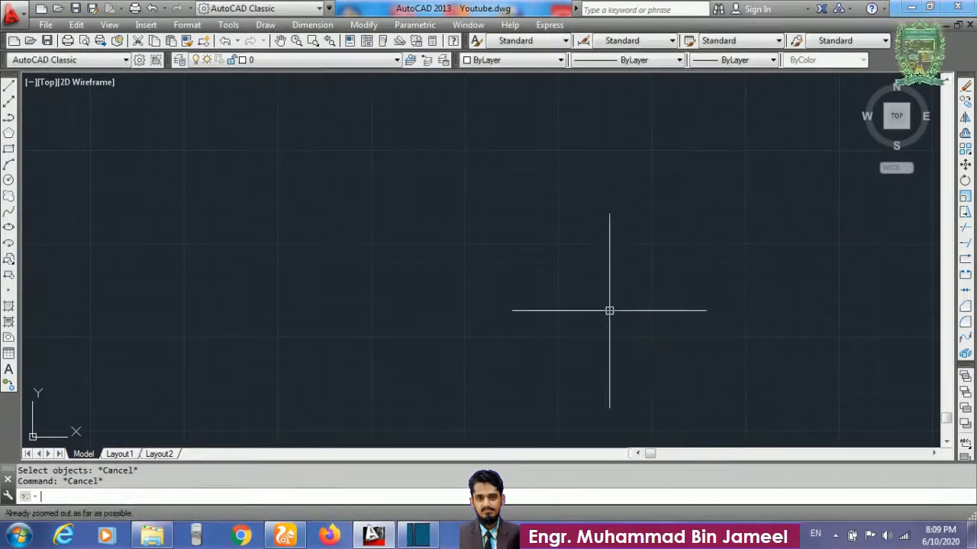
# - Zoom the view to the drawing's extents
pyautogui.write('z')
pyautogui.press('Return')
pyautogui.write('e')
pyautogui.press('Return')
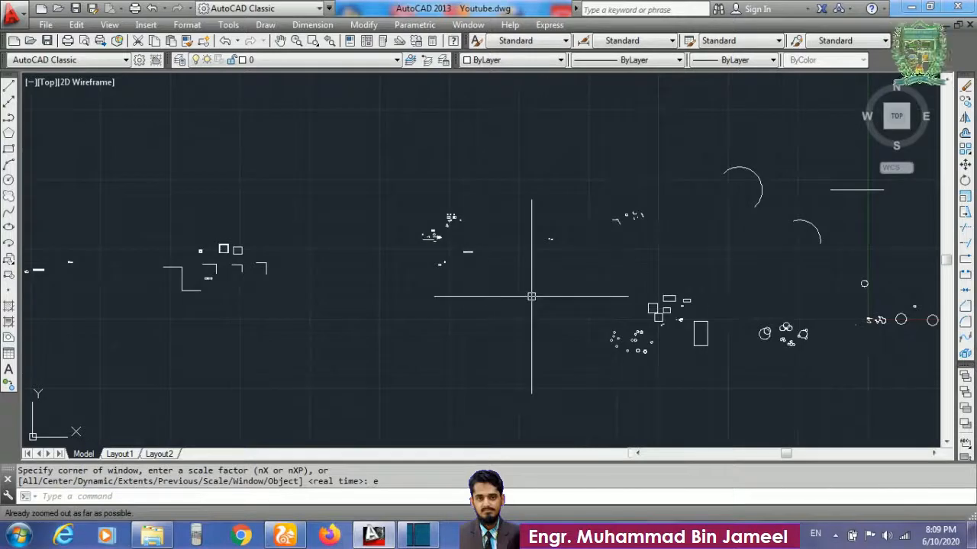
# - Use Pan with zooming to look over all the shape groups in the drawing, and leave the command
pyautogui.write('p')
pyautogui.press('Return')
pyautogui.moveTo(641, 315)
pyautogui.mouseDown()
pyautogui.moveTo(530, 229)
pyautogui.moveTo(619, 255)
pyautogui.mouseUp()
pyautogui.scroll(8, 443, 188)
pyautogui.scroll(-8, 443, 188)
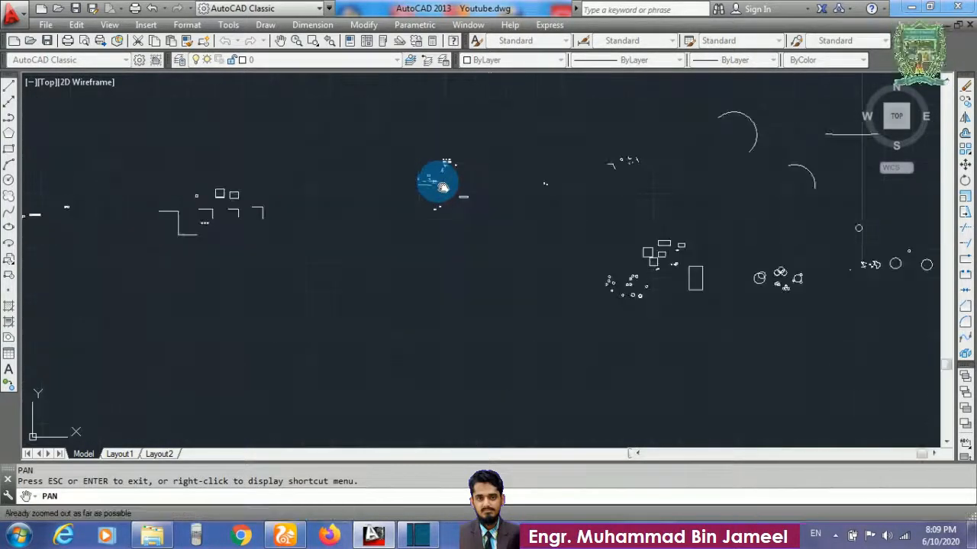
pyautogui.moveTo(778, 267)
pyautogui.mouseDown()
pyautogui.moveTo(498, 267)
pyautogui.moveTo(723, 301)
pyautogui.mouseUp()
pyautogui.scroll(2, 584, 255)
pyautogui.scroll(-4, 585, 255)
pyautogui.moveTo(377, 277); pyautogui.dragTo(495, 251)
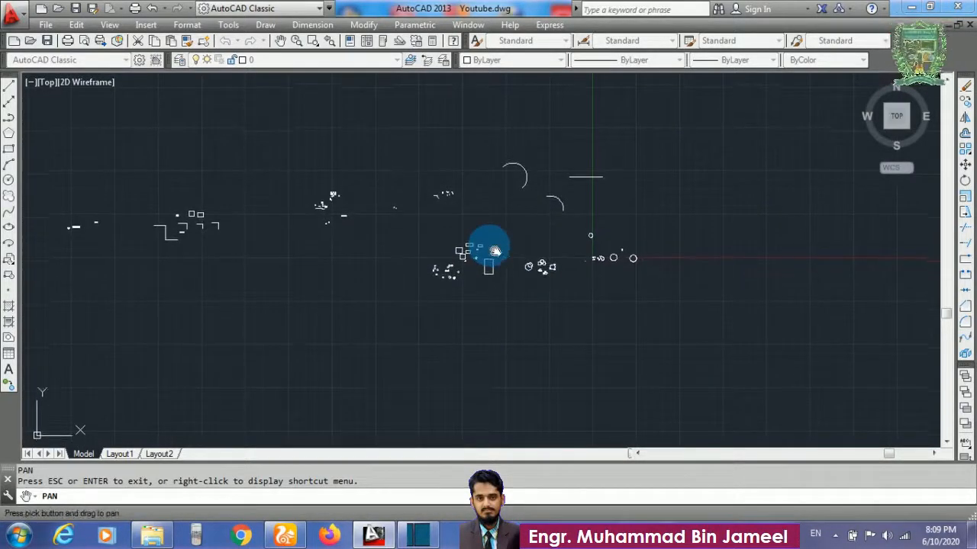
pyautogui.press('Escape')
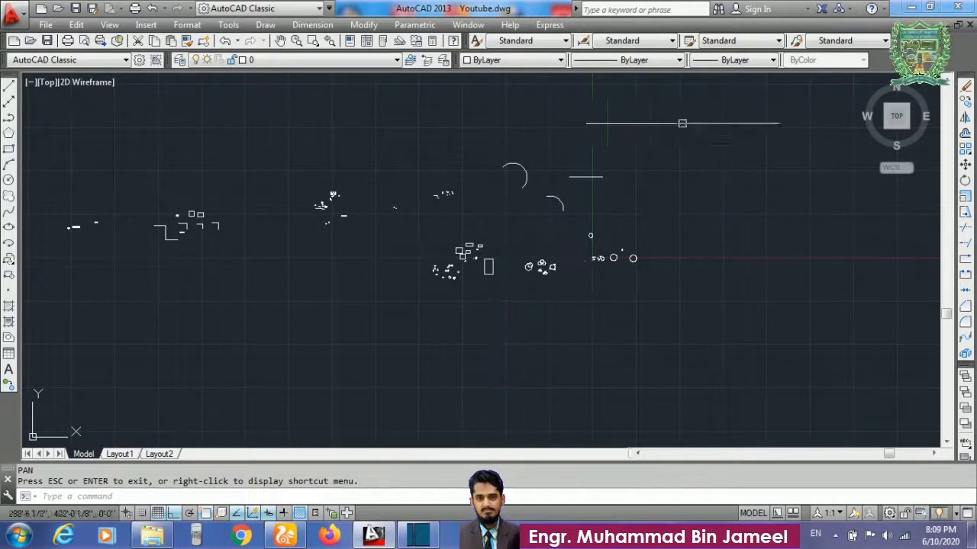
pyautogui.press('Escape')
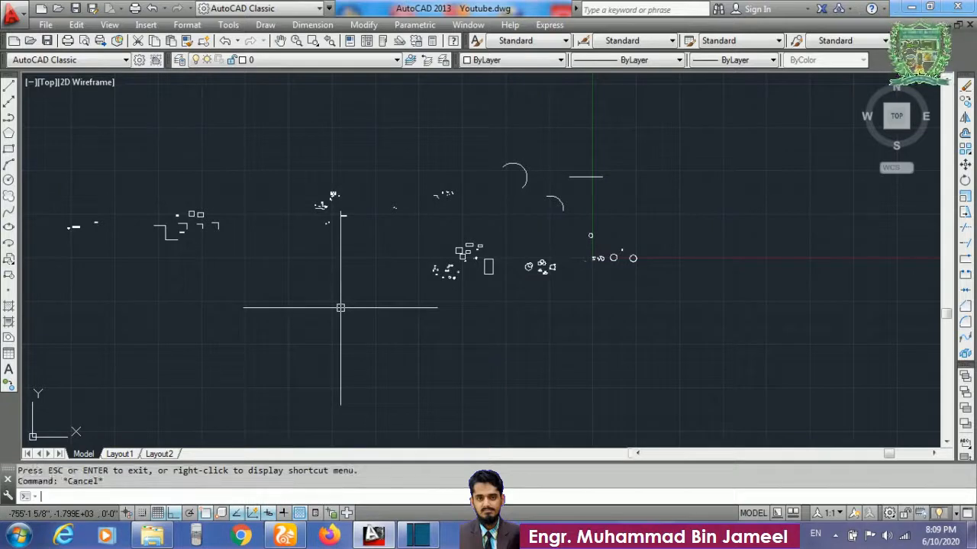
pyautogui.press('Escape')
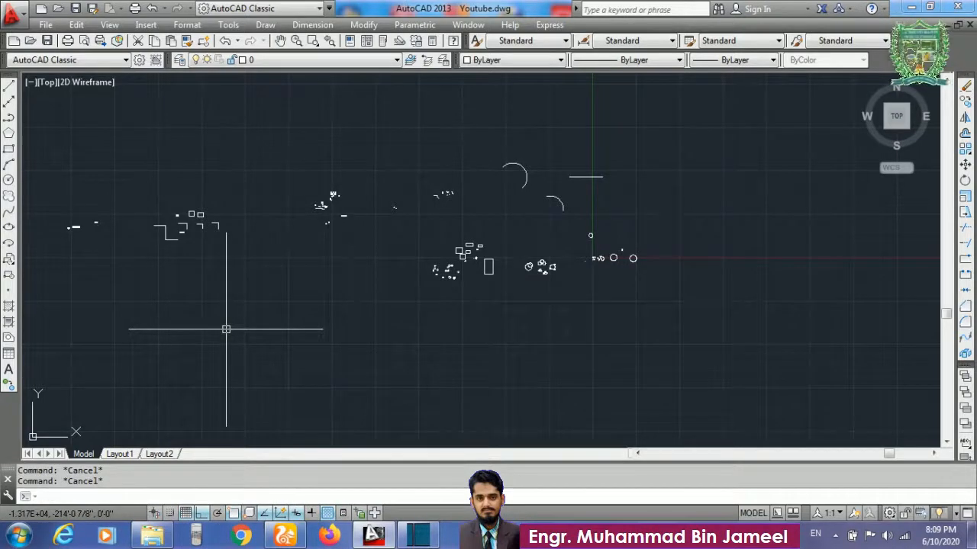
# - Place three single points in the empty area below the leftmost shapes, each with its own Point command
pyautogui.write('PO')
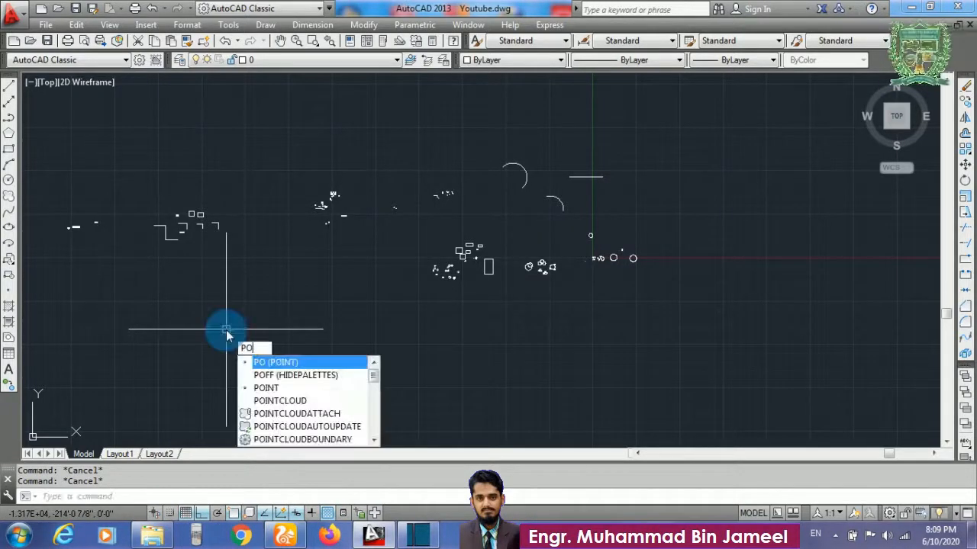
pyautogui.press('Return')
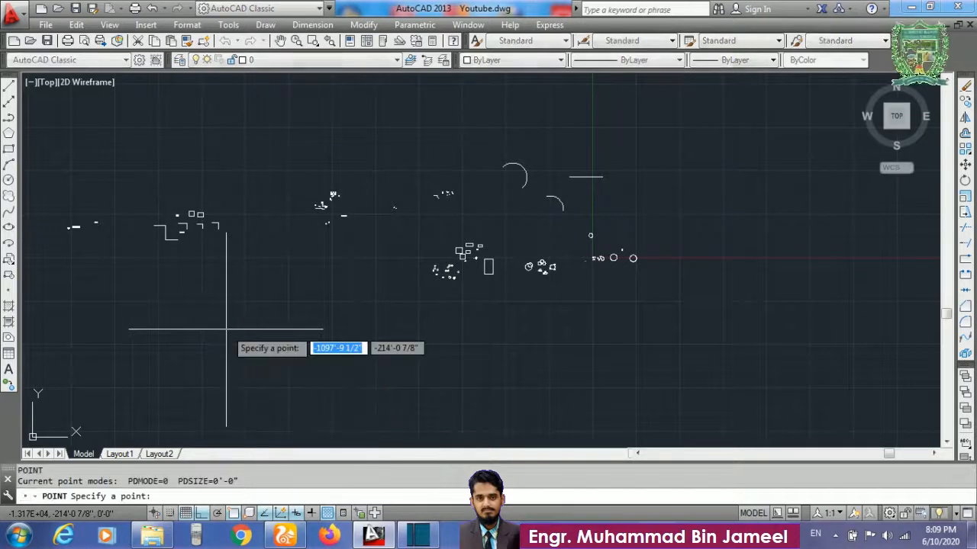
pyautogui.click(125, 331)
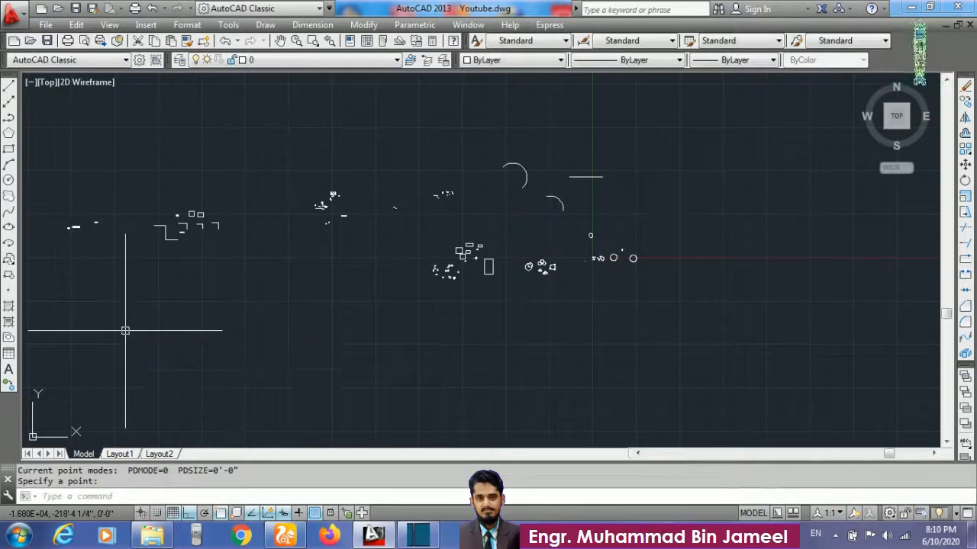
pyautogui.rightClick(176, 355)
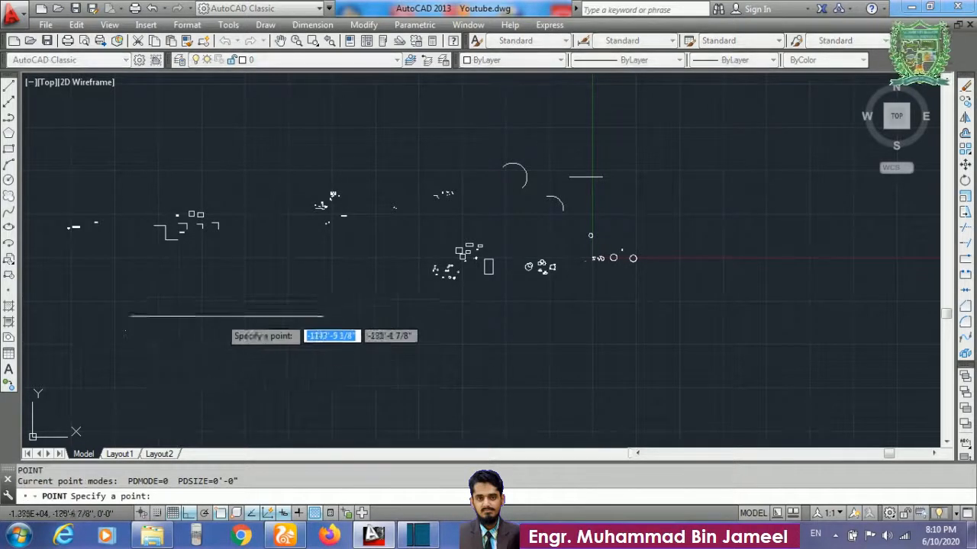
pyautogui.click(233, 335)
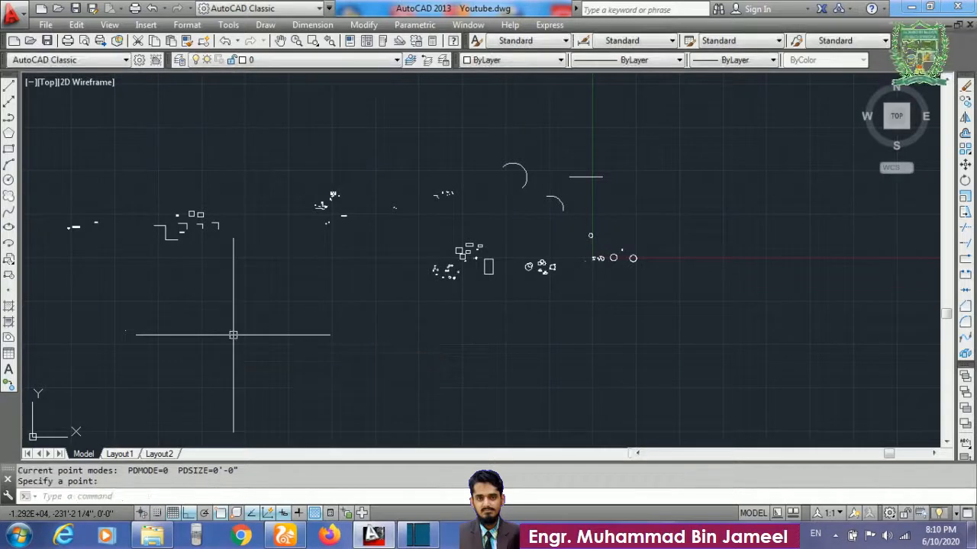
pyautogui.write('po')
pyautogui.press('Return')
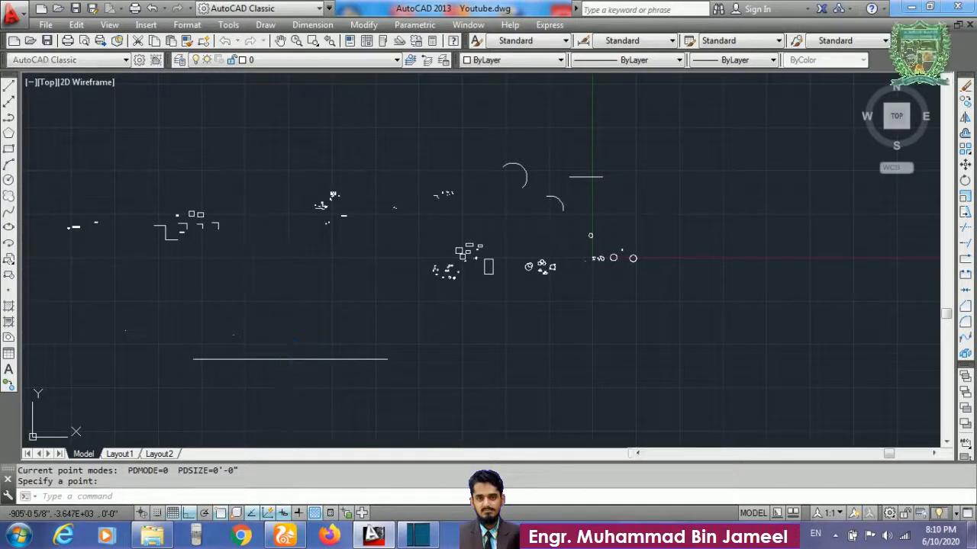
pyautogui.click(335, 386)
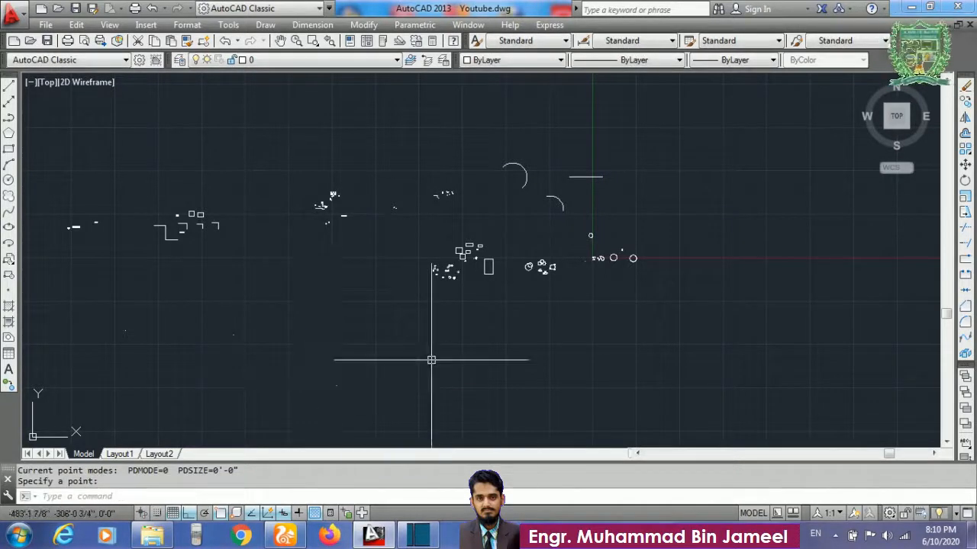
# - Draw a two-segment line connecting the three placed points from left to right
pyautogui.write('l')
pyautogui.press('Return')
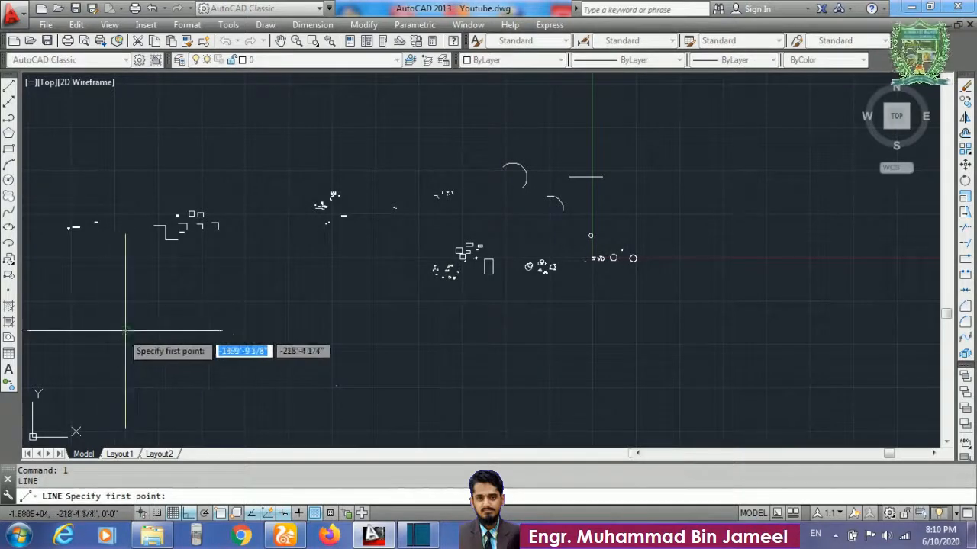
pyautogui.click(126, 331)
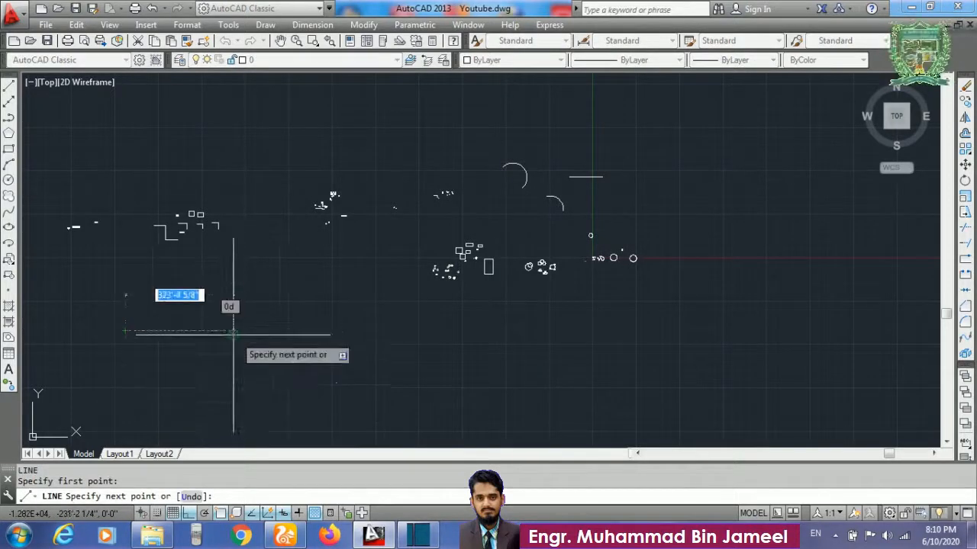
pyautogui.click(233, 334)
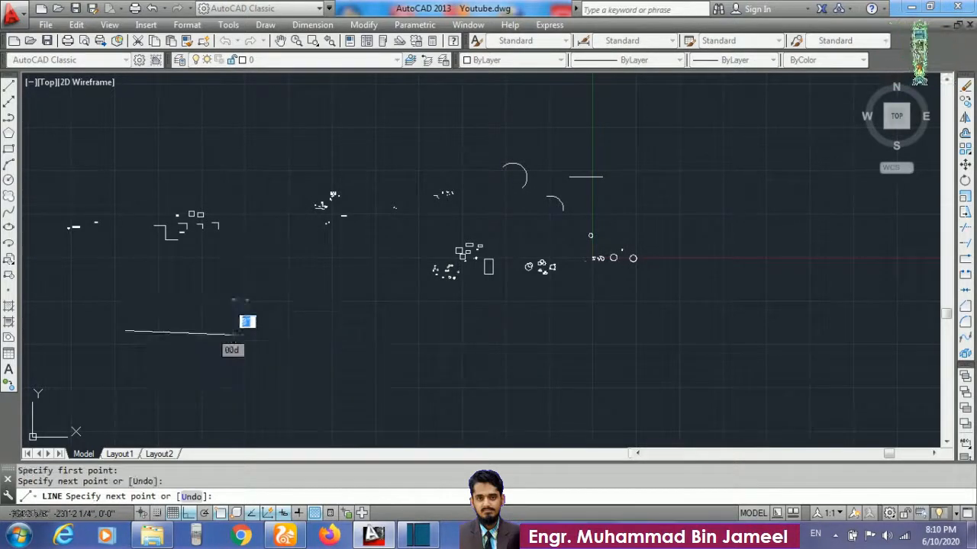
pyautogui.click(335, 385)
pyautogui.press('Return')
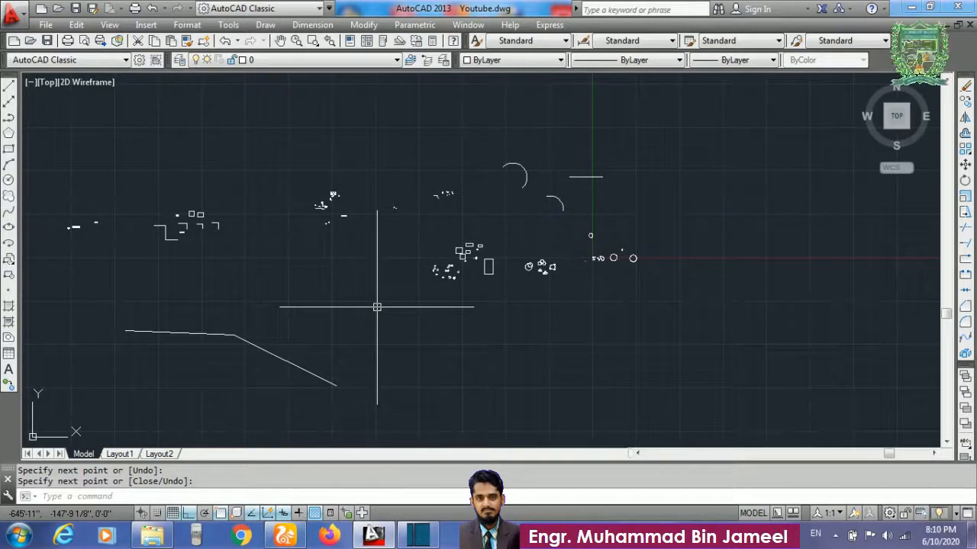
# - Place six points with one Multiple Point command, four in a row below the shapes and two to their right
pyautogui.click(265, 24)
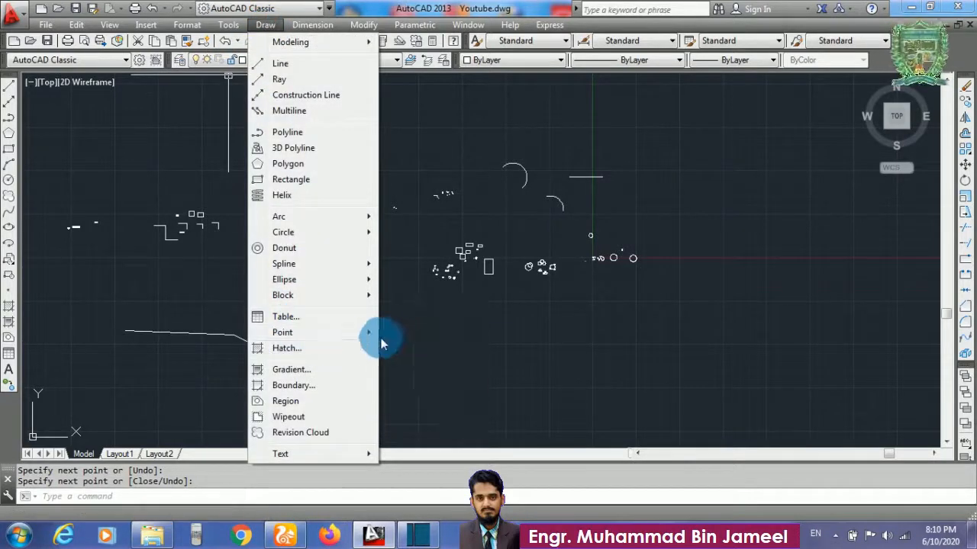
pyautogui.moveTo(370, 333)
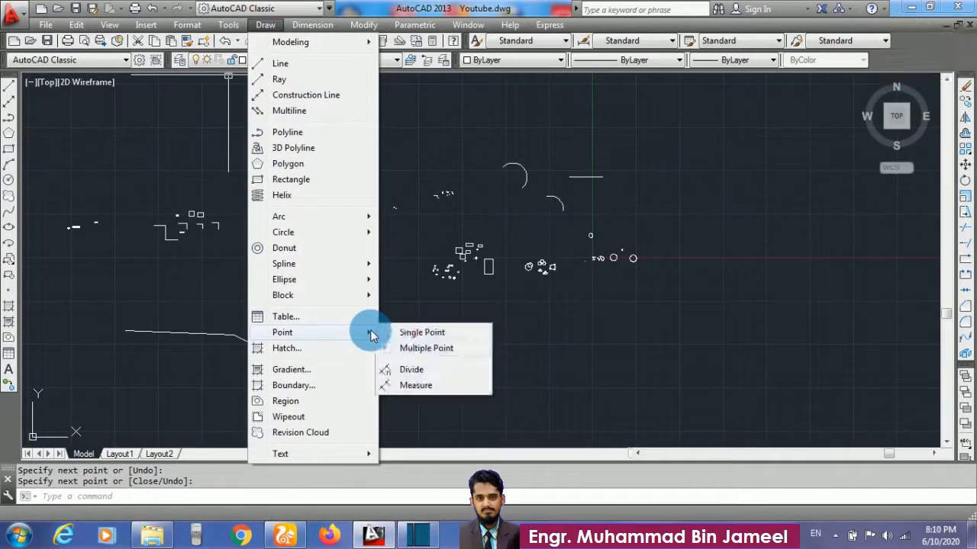
pyautogui.click(409, 347)
pyautogui.click(425, 361)
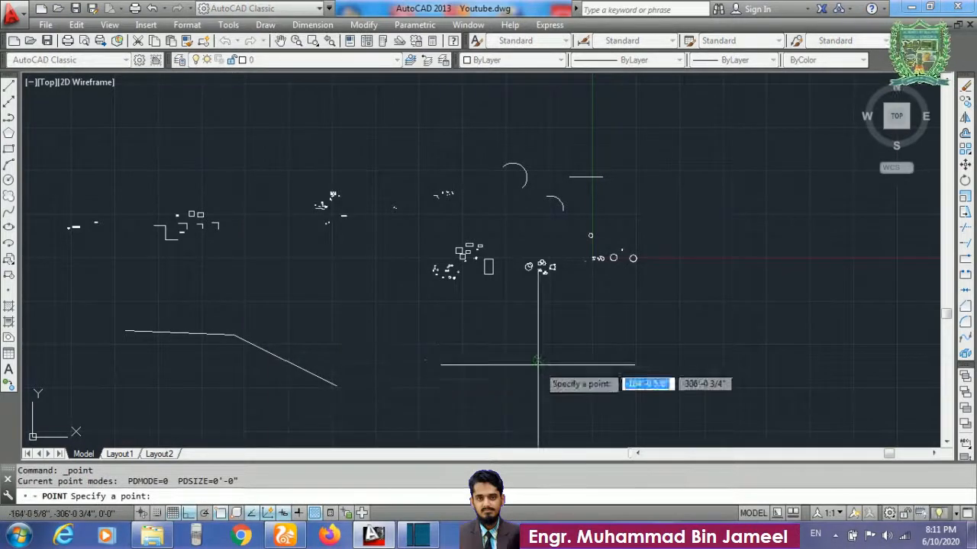
pyautogui.click(538, 360)
pyautogui.click(685, 368)
pyautogui.click(801, 359)
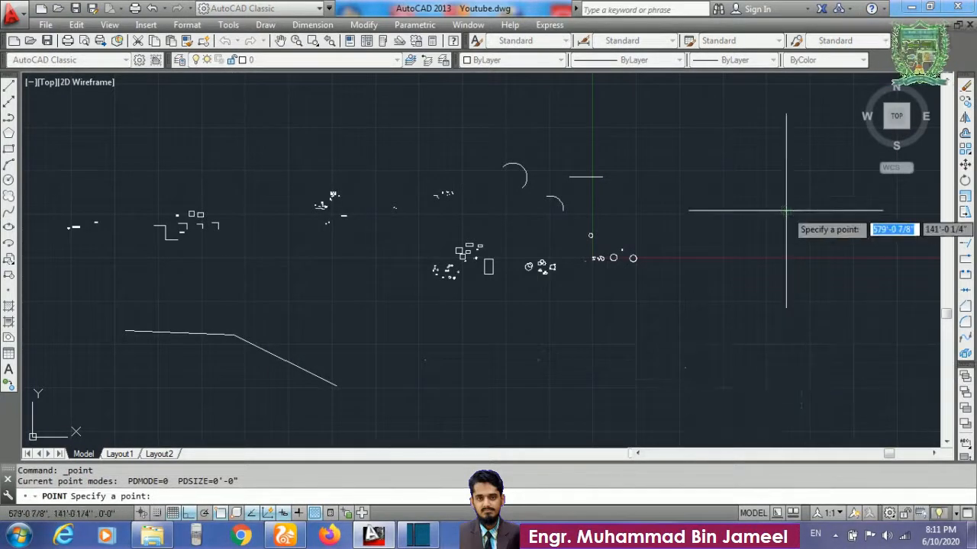
pyautogui.press('Return')
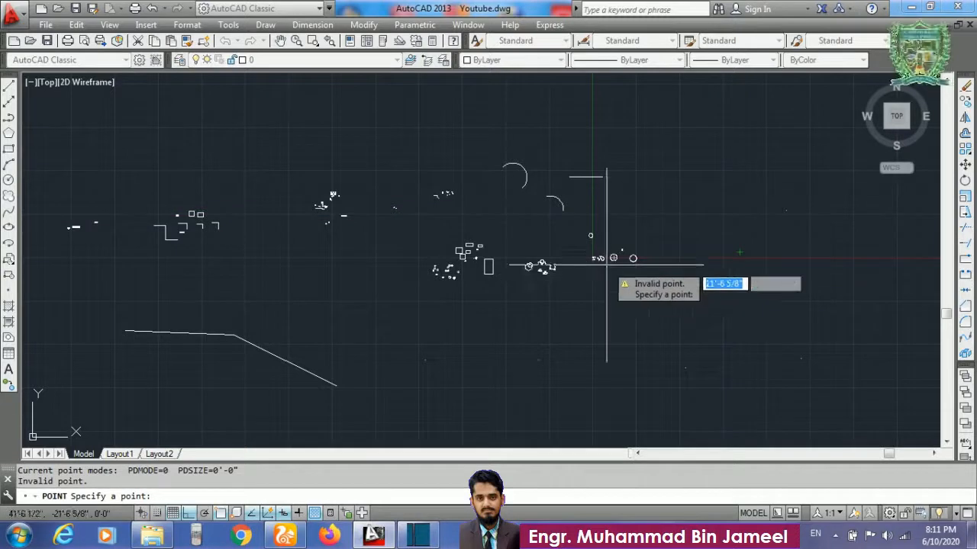
pyautogui.press('Escape')
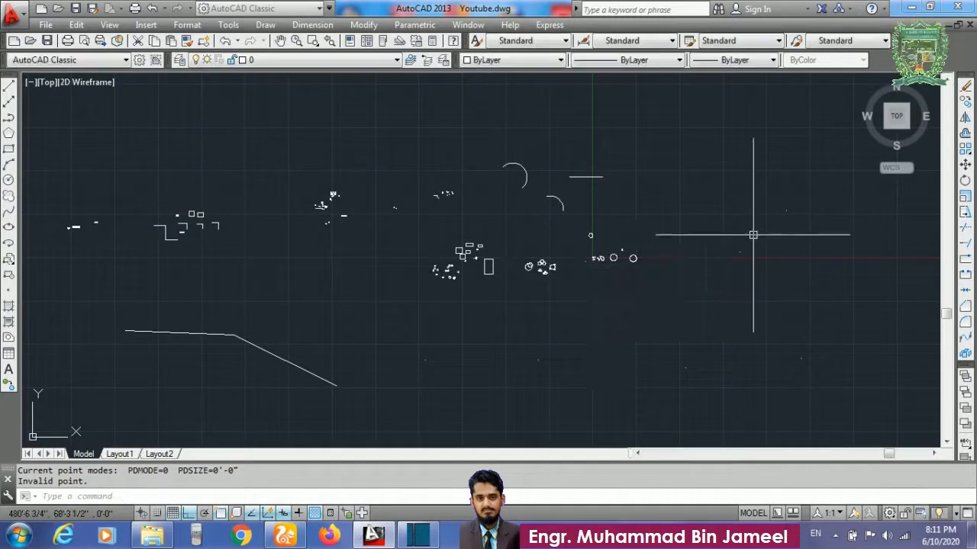
# - Select a placed point below the right-hand circles with a crossing window, and clear the selection
pyautogui.click(739, 381)
pyautogui.click(654, 239)
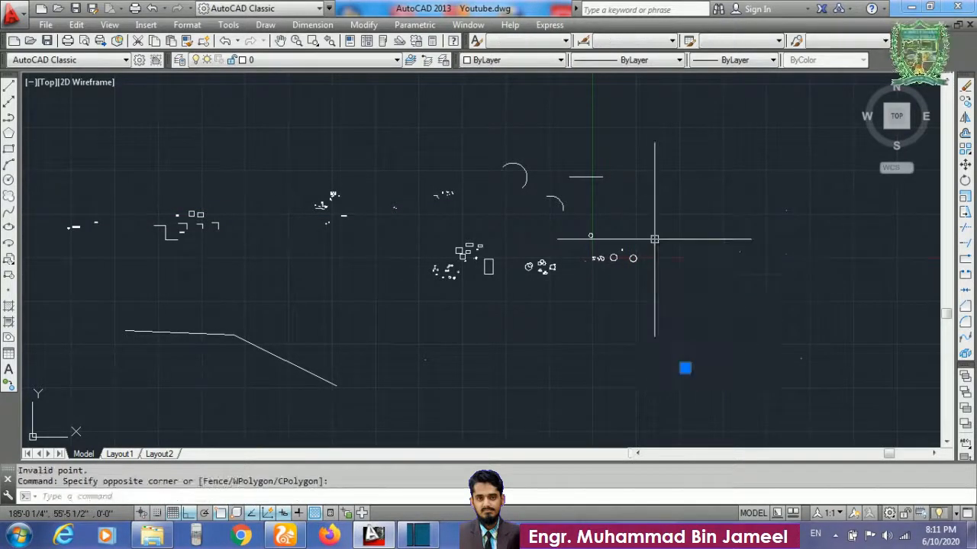
pyautogui.scroll(-1, 654, 239)
pyautogui.press('Escape')
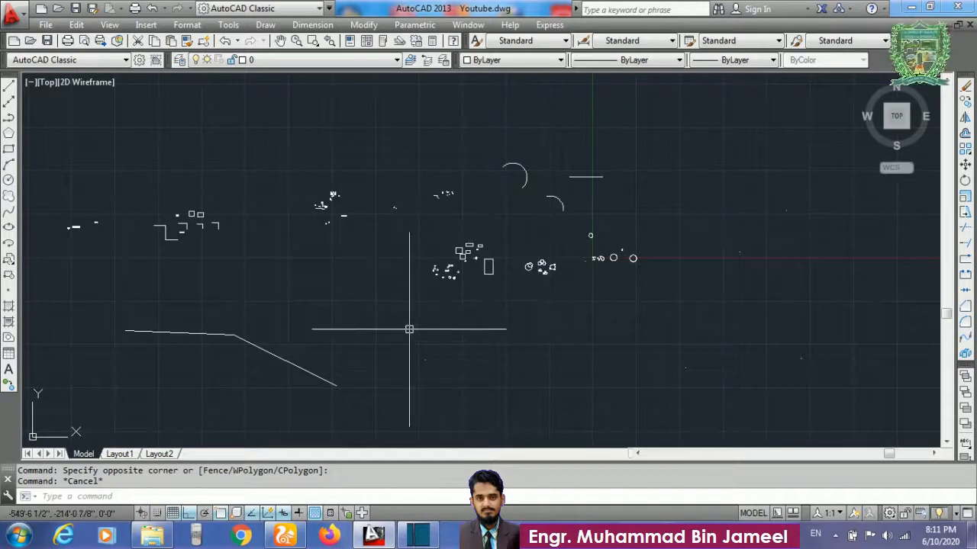
# - Draw a 3' horizontal line in the empty area above the leftmost group of shapes
pyautogui.scroll(-2, 430, 168)
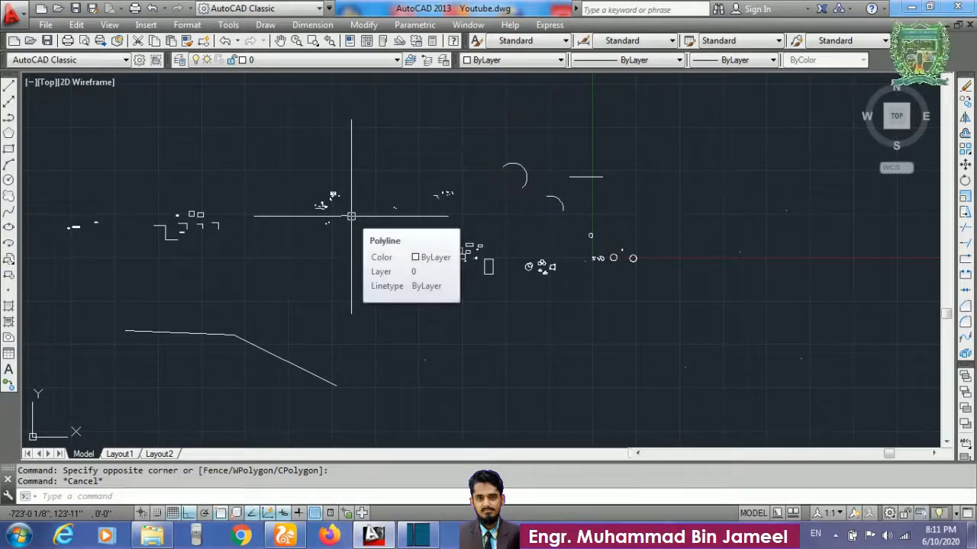
pyautogui.write('l')
pyautogui.press('Return')
pyautogui.click(153, 139)
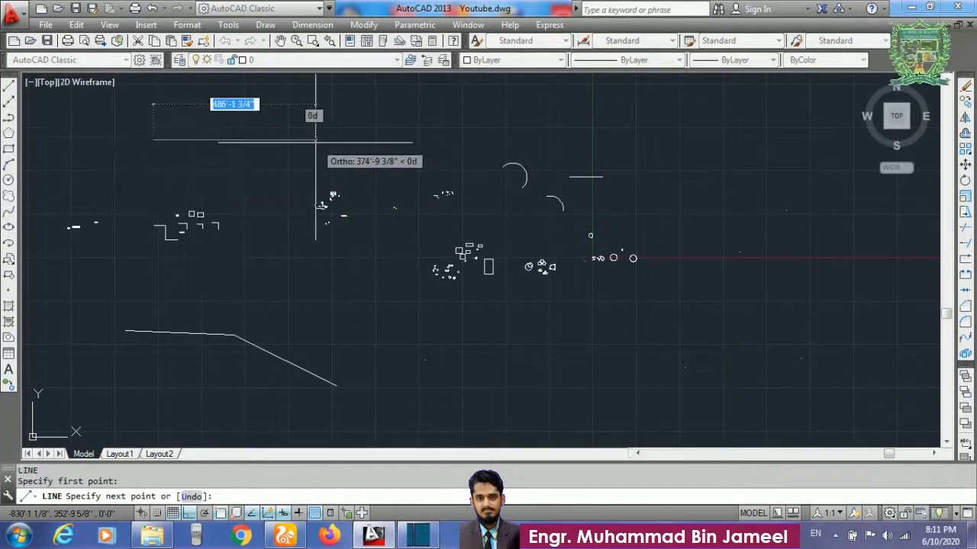
pyautogui.write("3'")
pyautogui.press('Return')
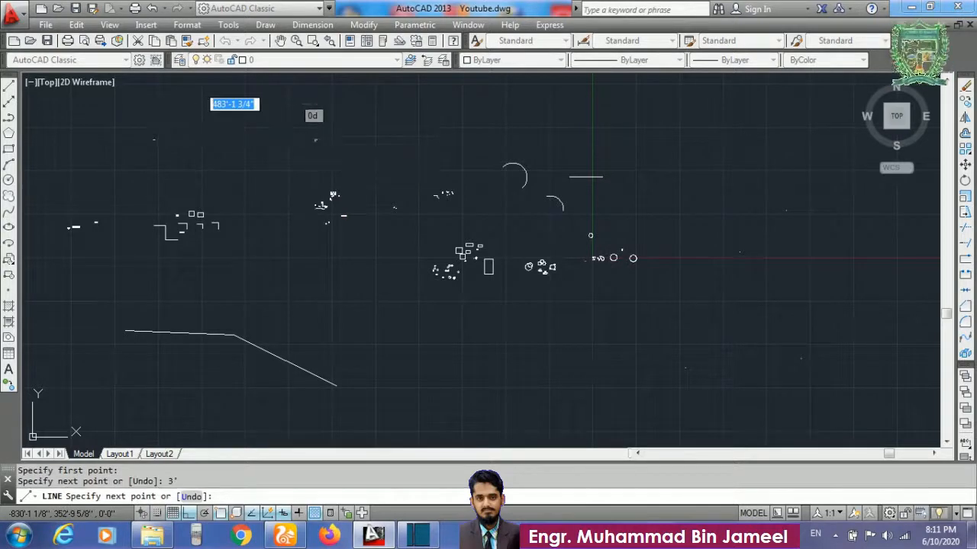
pyautogui.scroll(6, 164, 130)
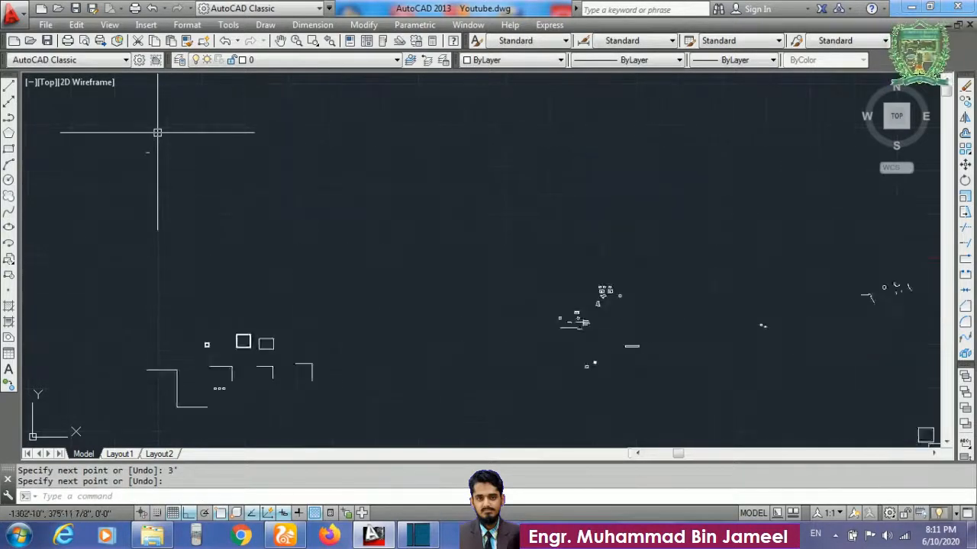
pyautogui.scroll(-2, 117, 161)
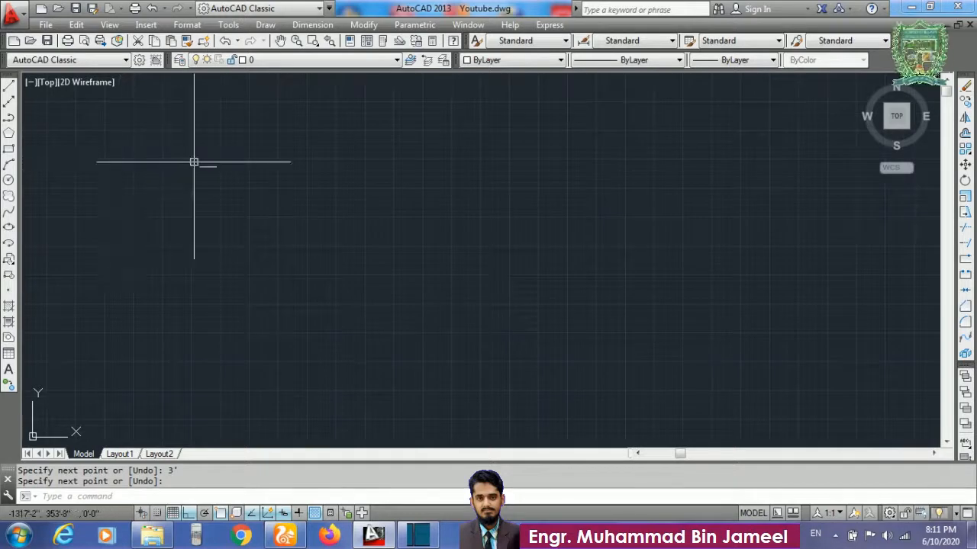
# - Divide the 3' horizontal line into 7 equal segments with the Divide command
pyautogui.scroll(4, 194, 162)
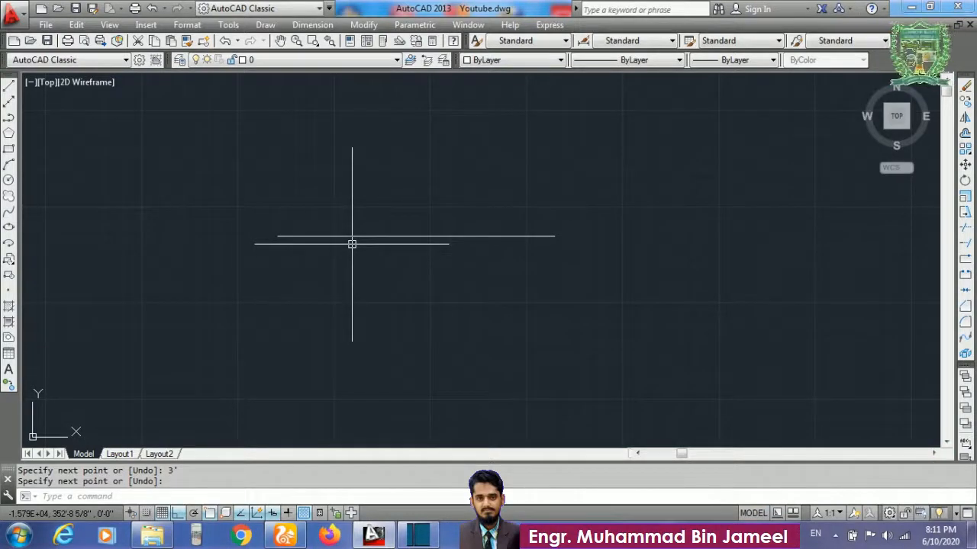
pyautogui.write('di')
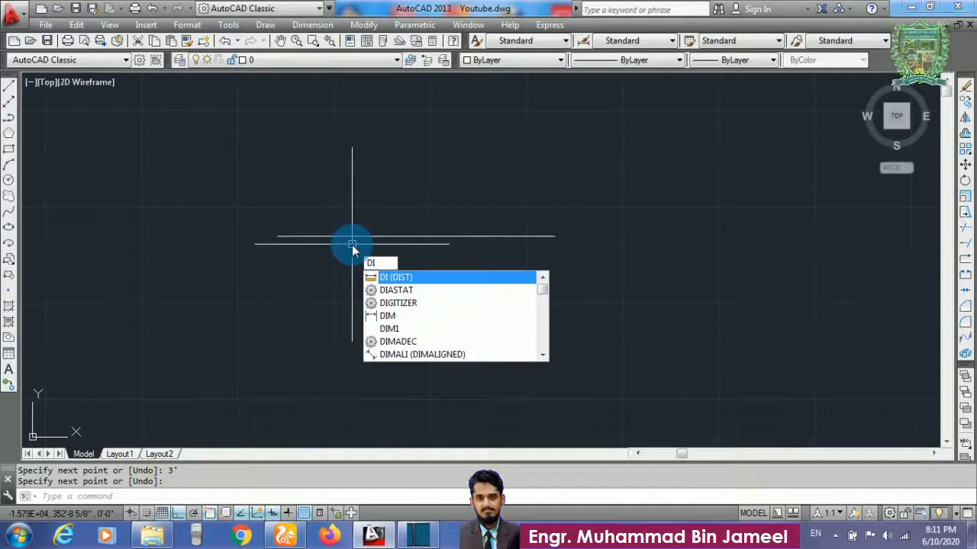
pyautogui.write('v')
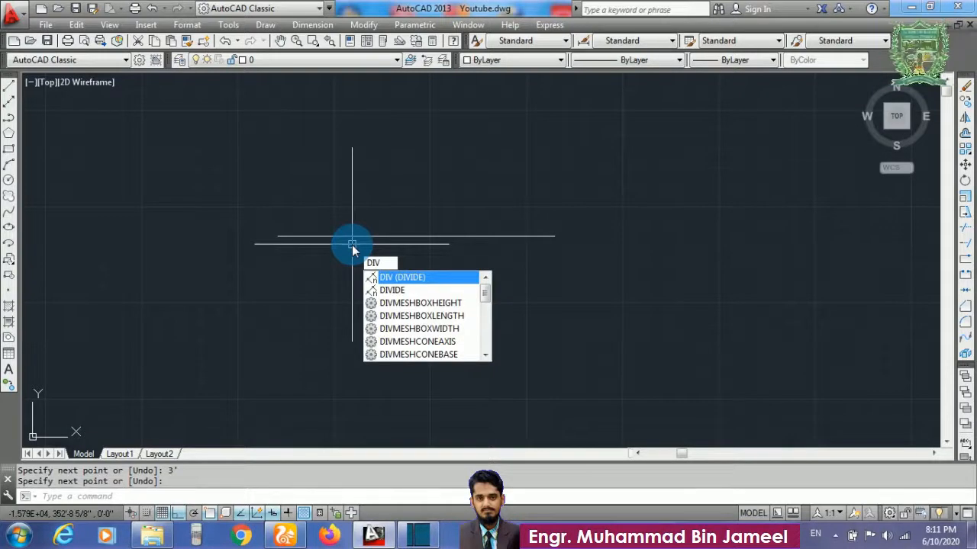
pyautogui.press('Return')
pyautogui.click(358, 235)
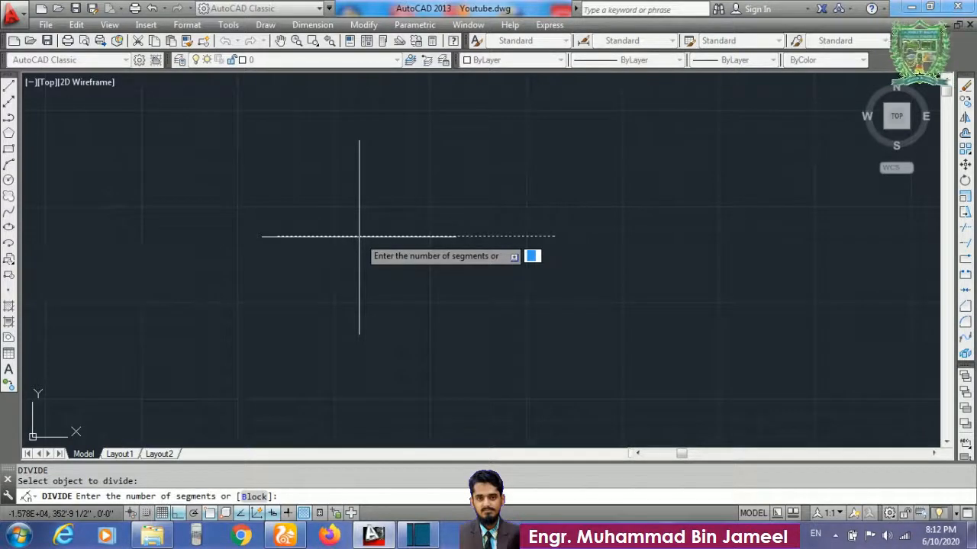
pyautogui.write('7')
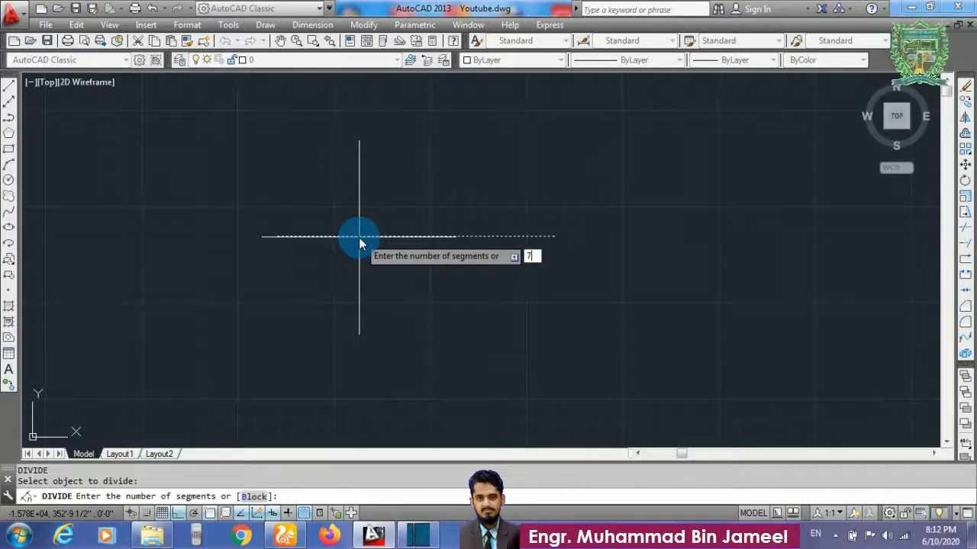
pyautogui.press('Return')
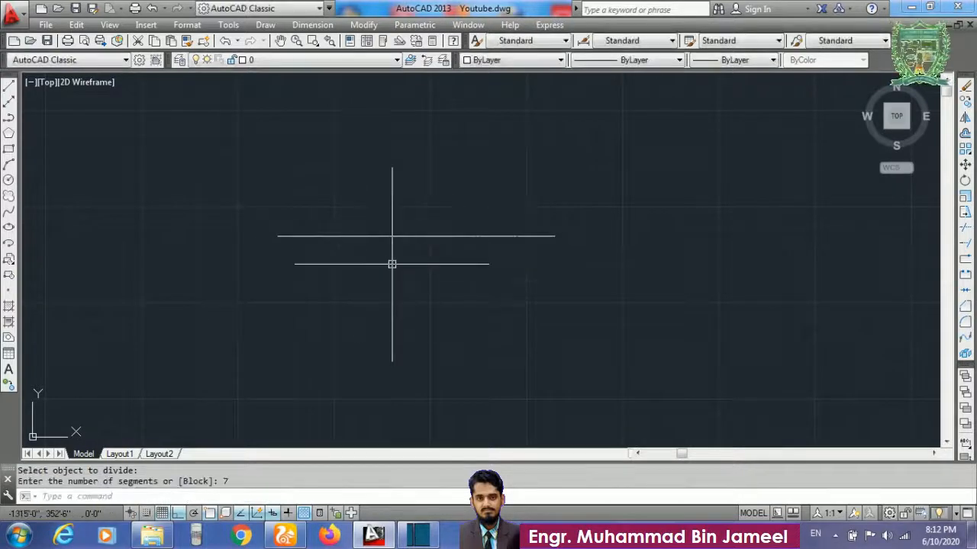
pyautogui.press('Escape')
# - Move the divided line about 4" straight down off its division points, and undo the move
pyautogui.write('m')
pyautogui.press('Return')
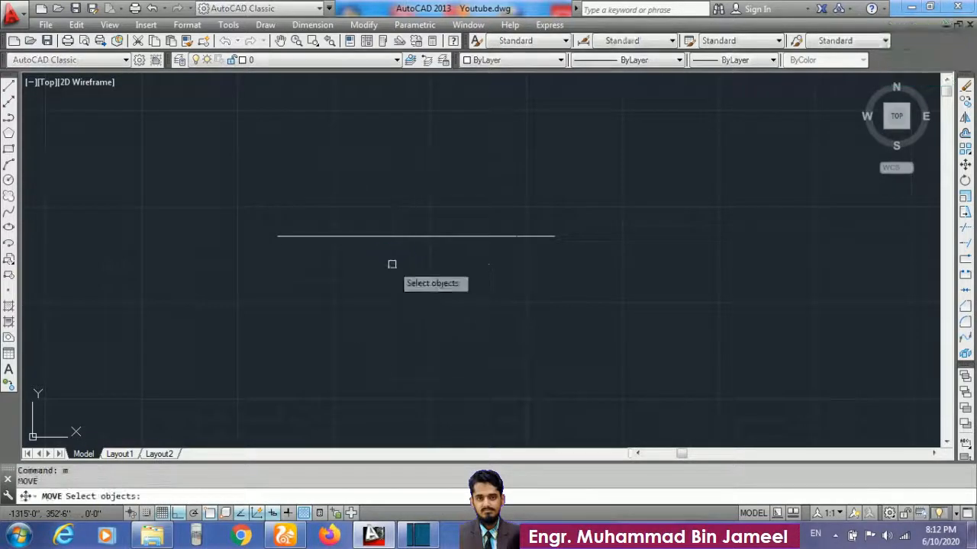
pyautogui.click(484, 235)
pyautogui.press('Return')
pyautogui.click(631, 260)
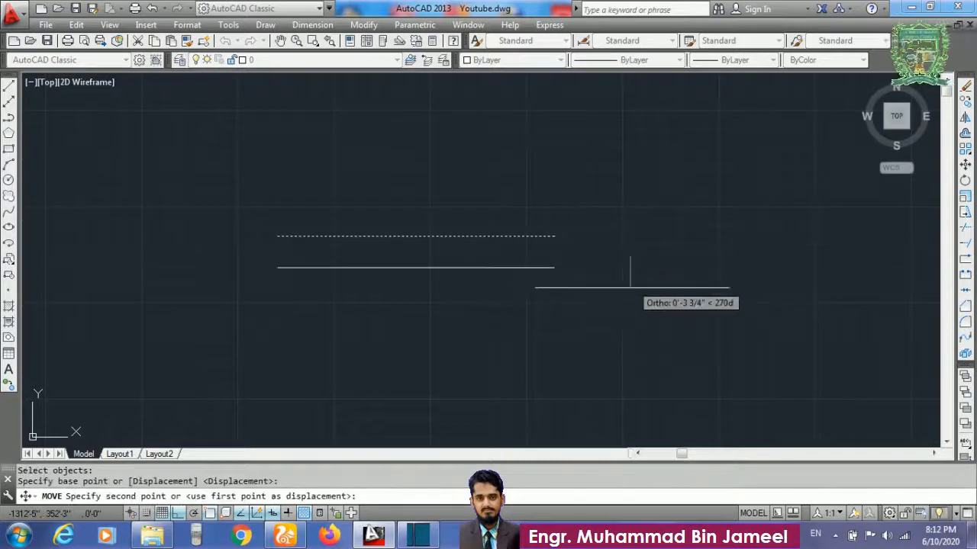
pyautogui.click(632, 291)
pyautogui.press('Escape')
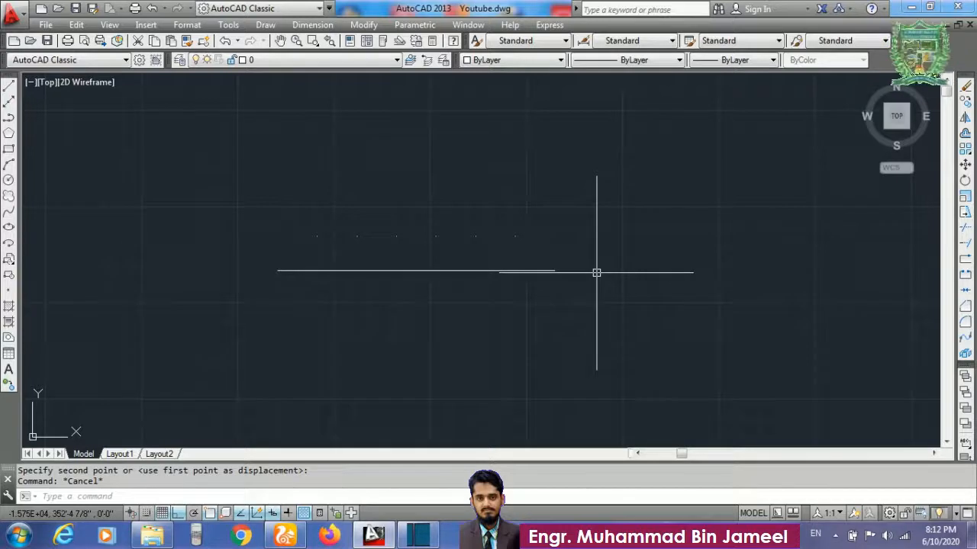
pyautogui.moveTo(596, 273); pyautogui.dragTo(460, 325)
pyautogui.hotkey('ctrl', 'z')
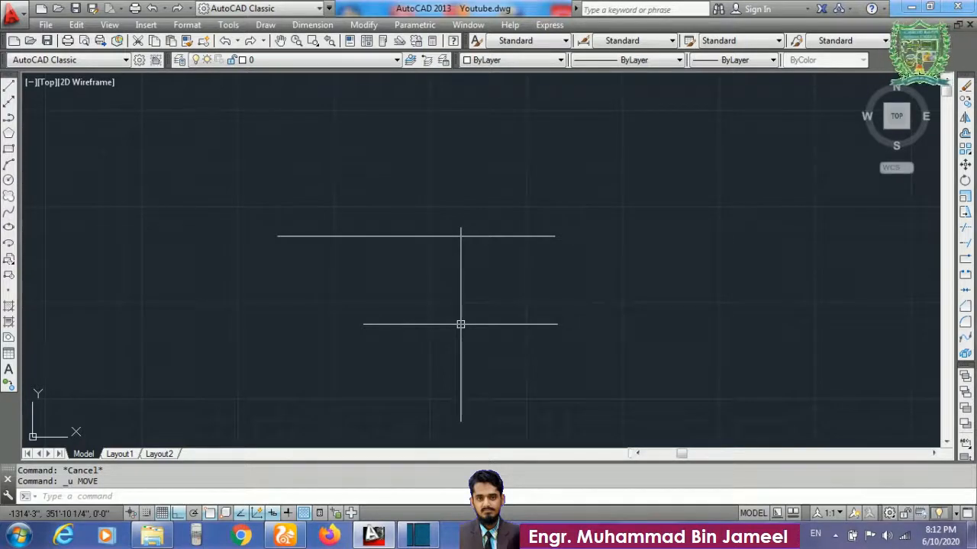
# - Draw a circle with a 2' radius centred below the right part of the divided line
pyautogui.scroll(-2, 666, 253)
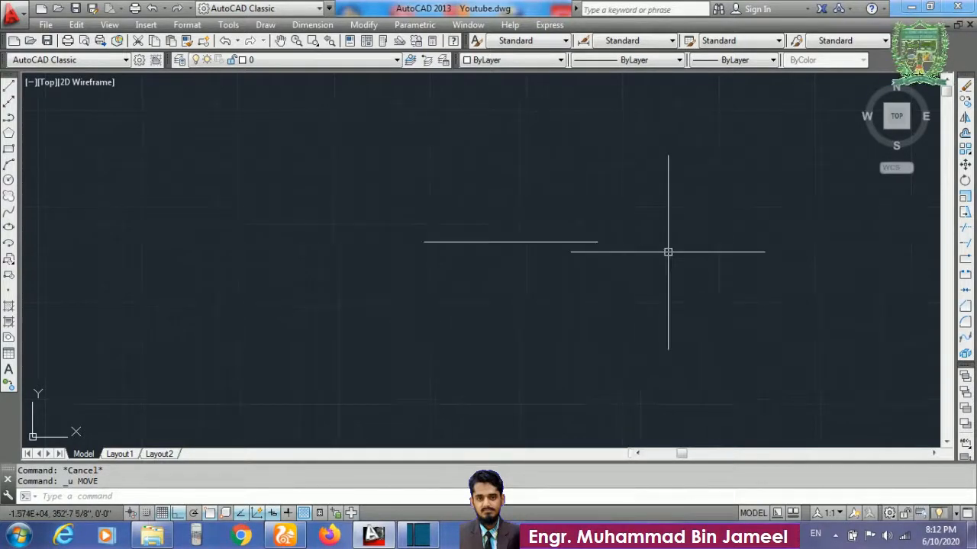
pyautogui.scroll(2, 635, 311)
pyautogui.write('c')
pyautogui.press('Return')
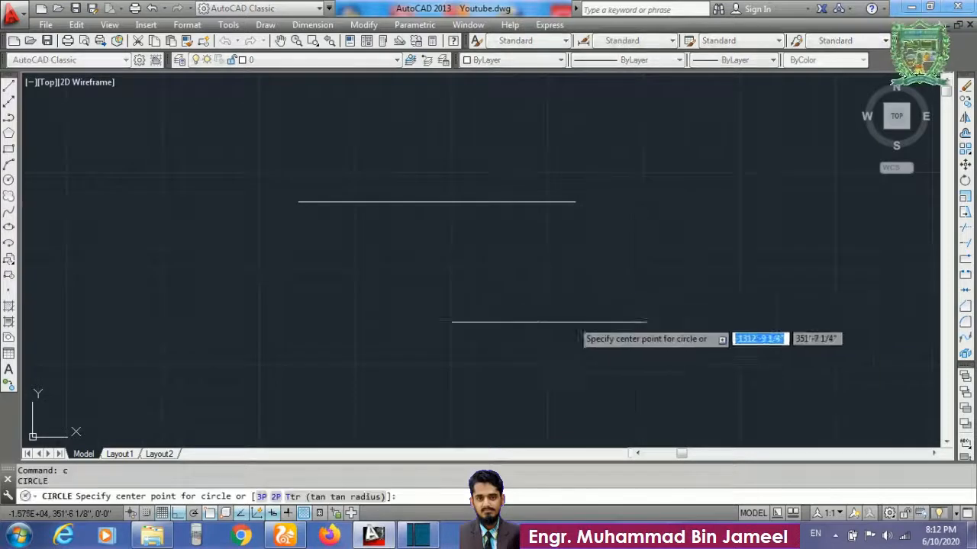
pyautogui.click(522, 322)
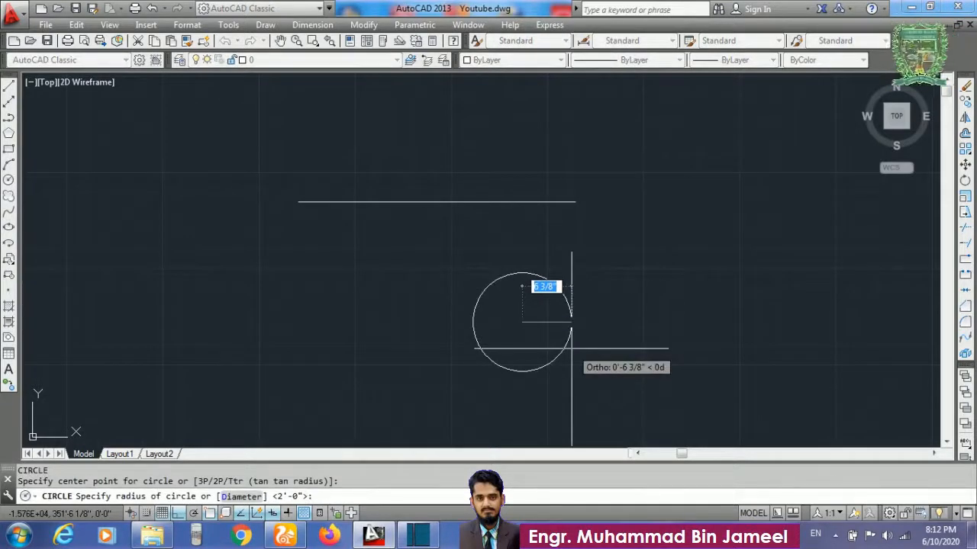
pyautogui.write("2'")
pyautogui.press('Return')
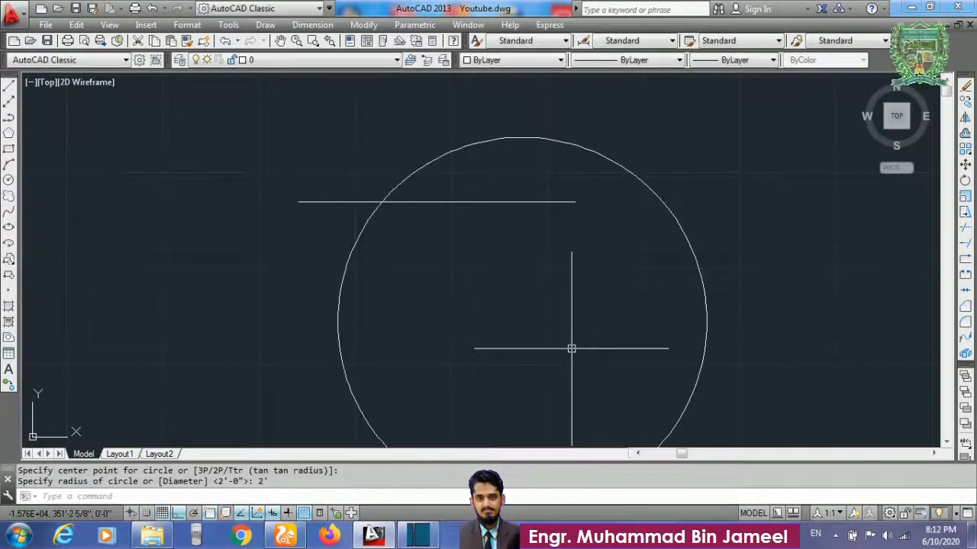
pyautogui.press('Escape')
pyautogui.press('Escape')
# - Draw a second circle with a 2' radius in the empty area to the lower left of the first one
pyautogui.scroll(-5, 724, 211)
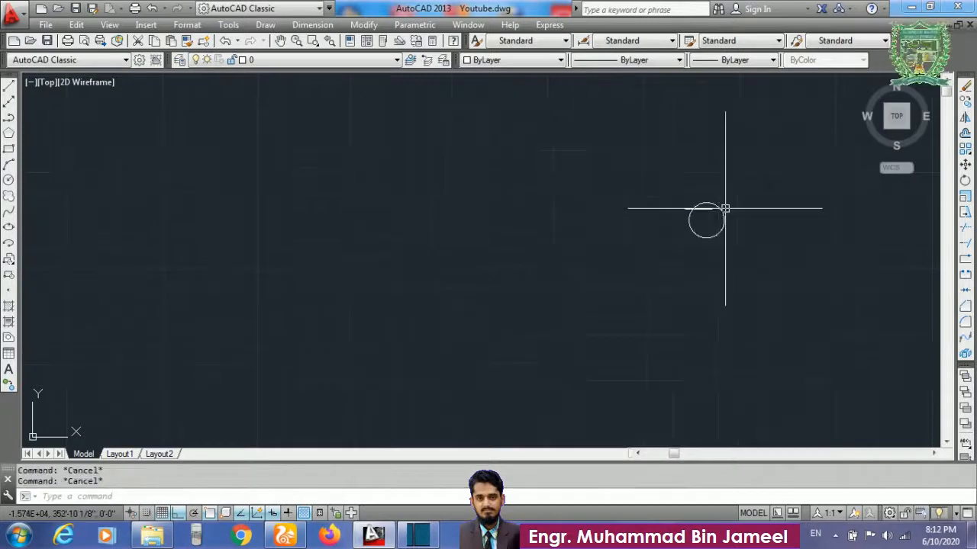
pyautogui.scroll(-3, 450, 281)
pyautogui.press('Return')
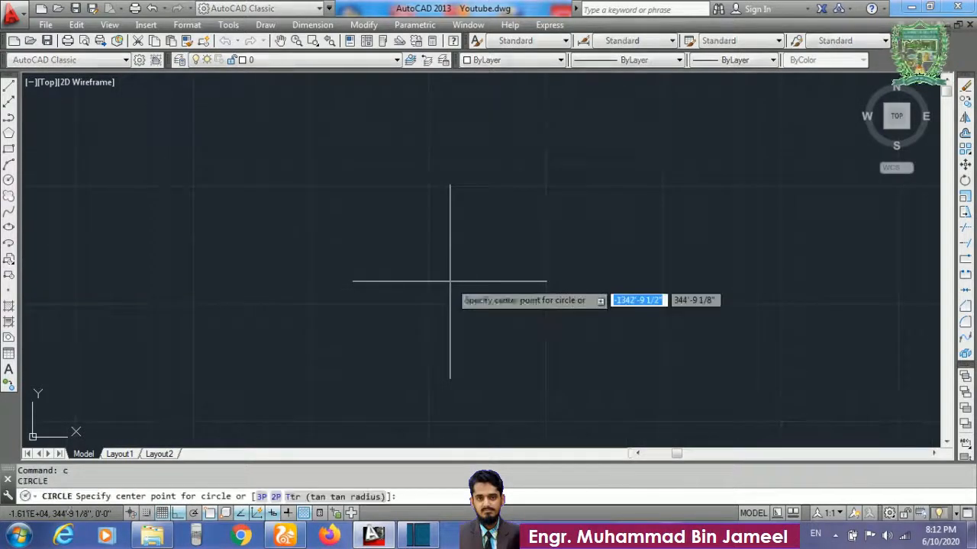
pyautogui.click(383, 289)
pyautogui.write("2'")
pyautogui.press('Return')
pyautogui.scroll(-3, 469, 338)
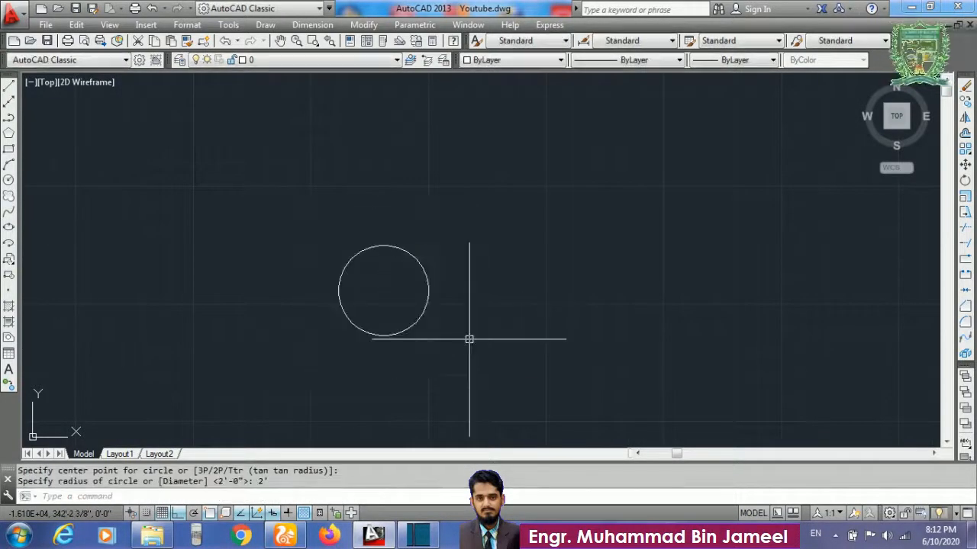
# - Divide the second 2' radius circle into 4 equal segments with the Divide command
pyautogui.scroll(2, 420, 328)
pyautogui.write('div')
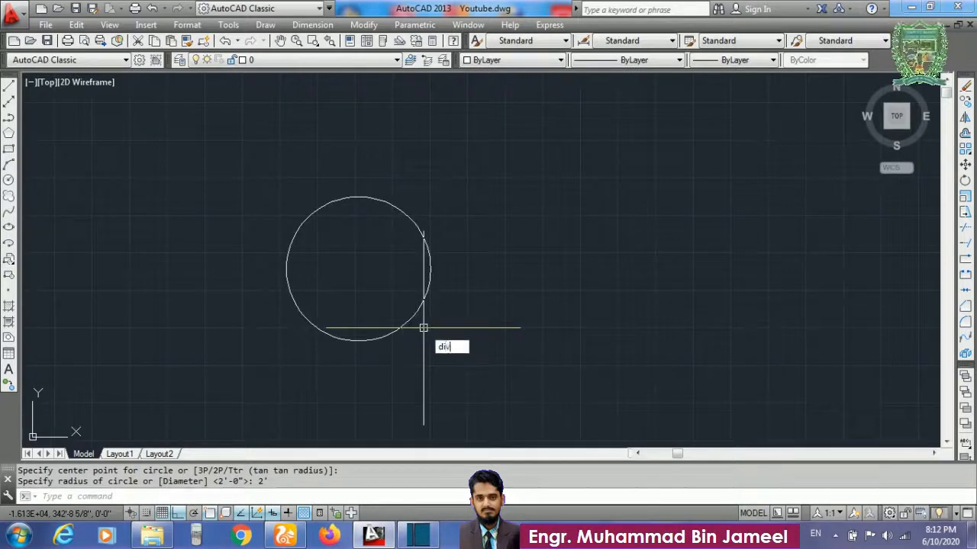
pyautogui.press('Return')
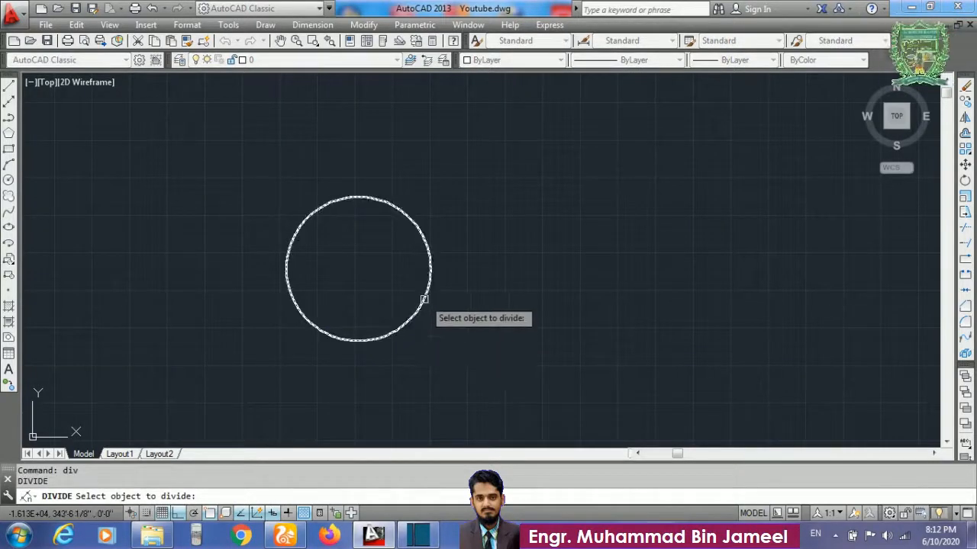
pyautogui.click(424, 299)
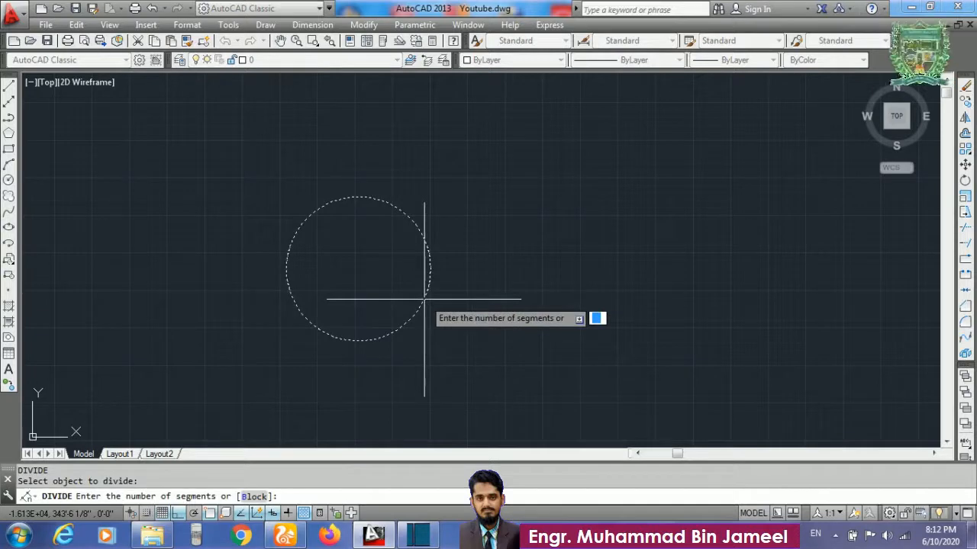
pyautogui.write('4')
pyautogui.press('Return')
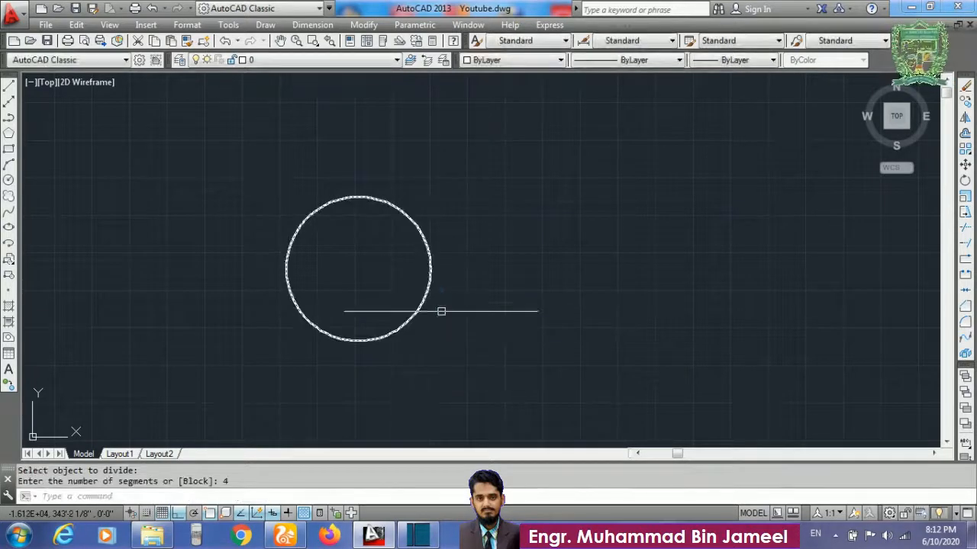
pyautogui.press('Escape')
# - Move the divided circle horizontally to the right of its division points, and undo the move
pyautogui.write('m')
pyautogui.press('Return')
pyautogui.click(404, 322)
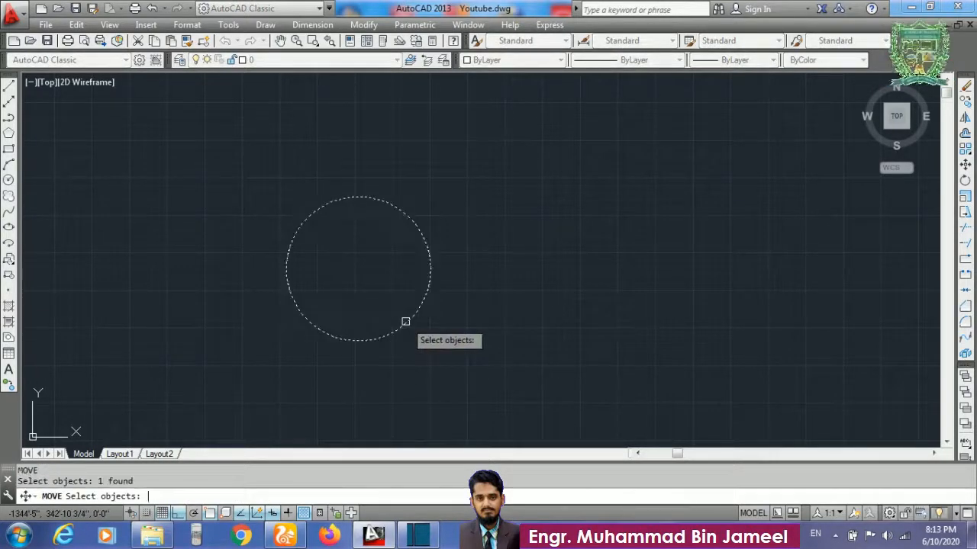
pyautogui.press('Return')
pyautogui.click(461, 353)
pyautogui.click(647, 351)
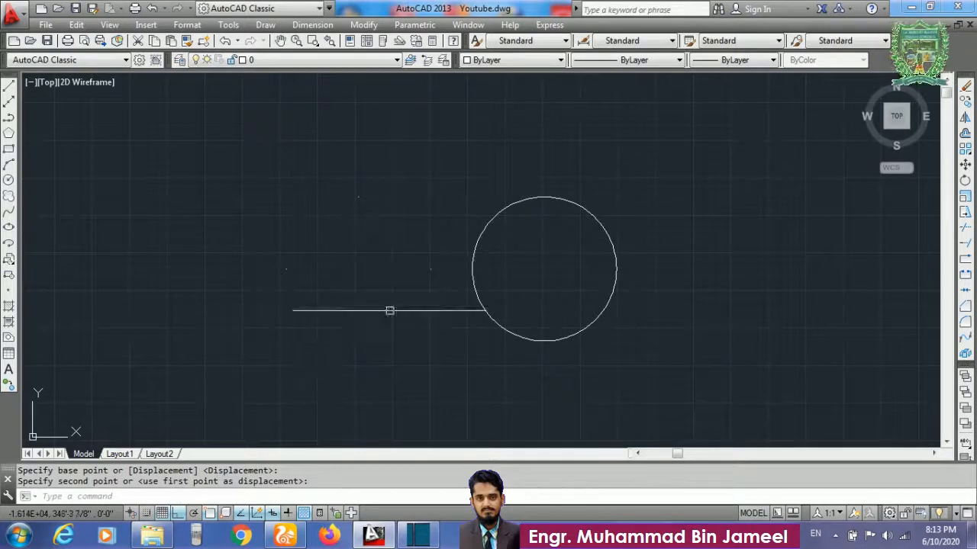
pyautogui.hotkey('ctrl', 'z')
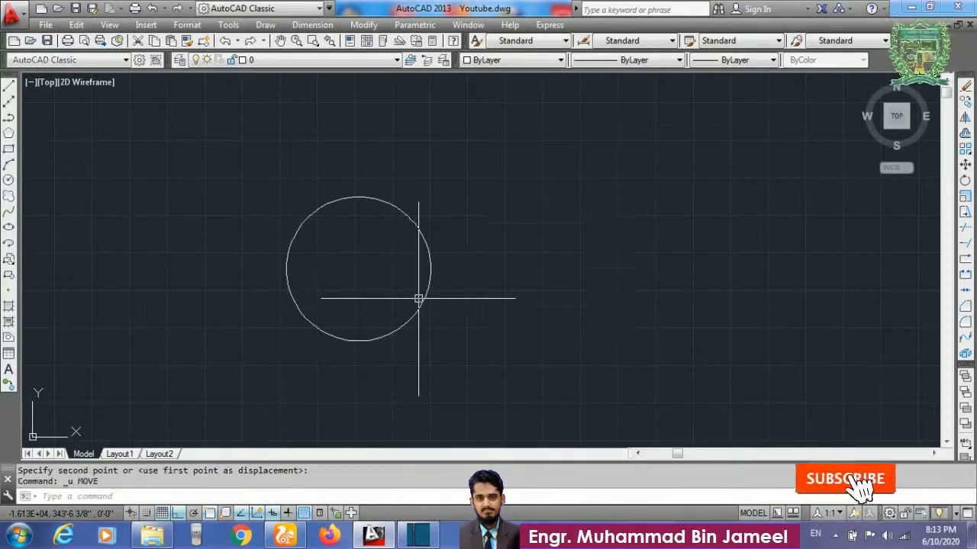
pyautogui.press('Escape')
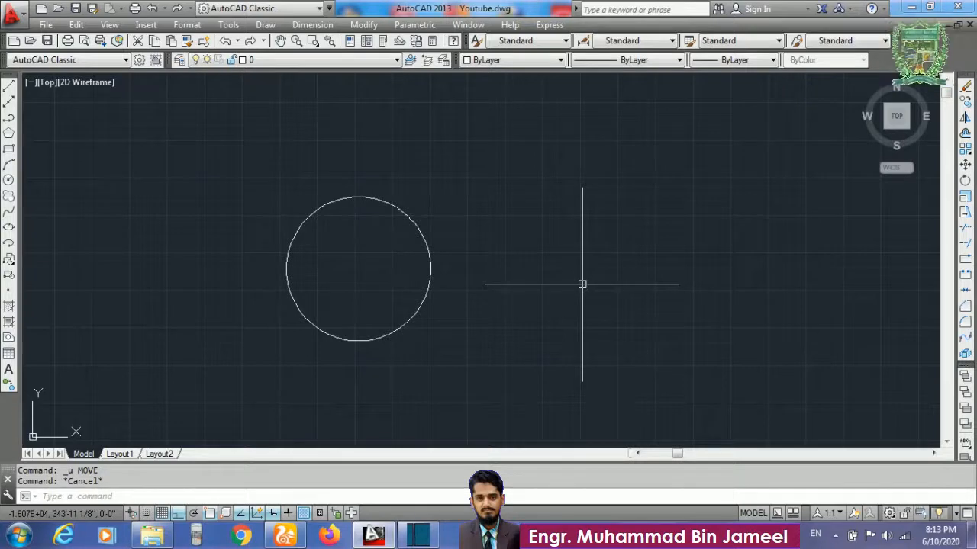
pyautogui.press('Escape')
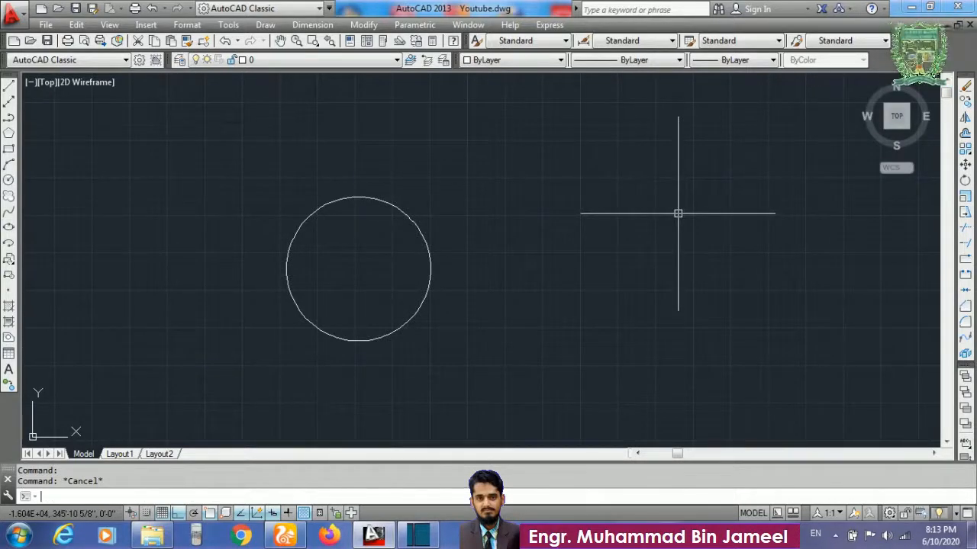
# - Place three donuts with a 2' inside and 2'2" outside diameter to the right of the divided circle
pyautogui.write('do')
pyautogui.press('Return')
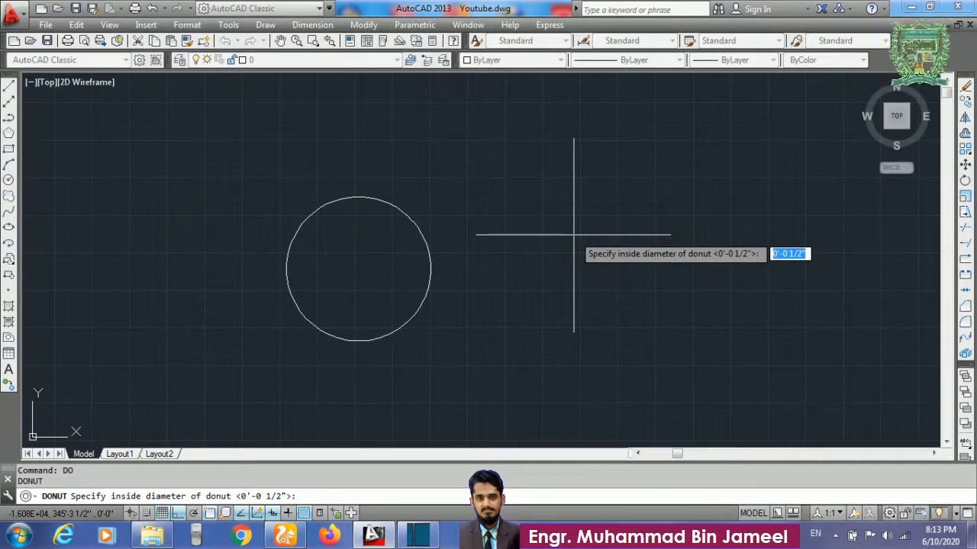
pyautogui.write("2'")
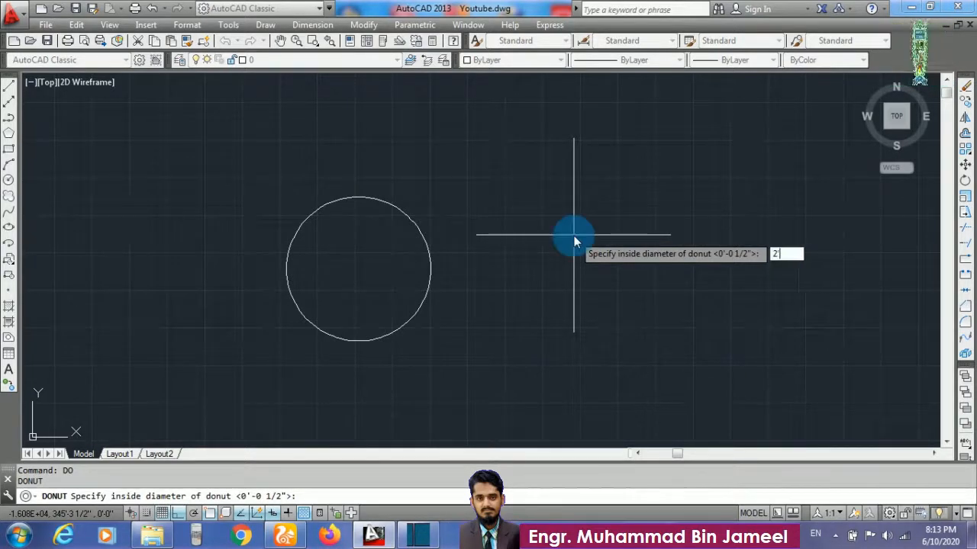
pyautogui.press('Return')
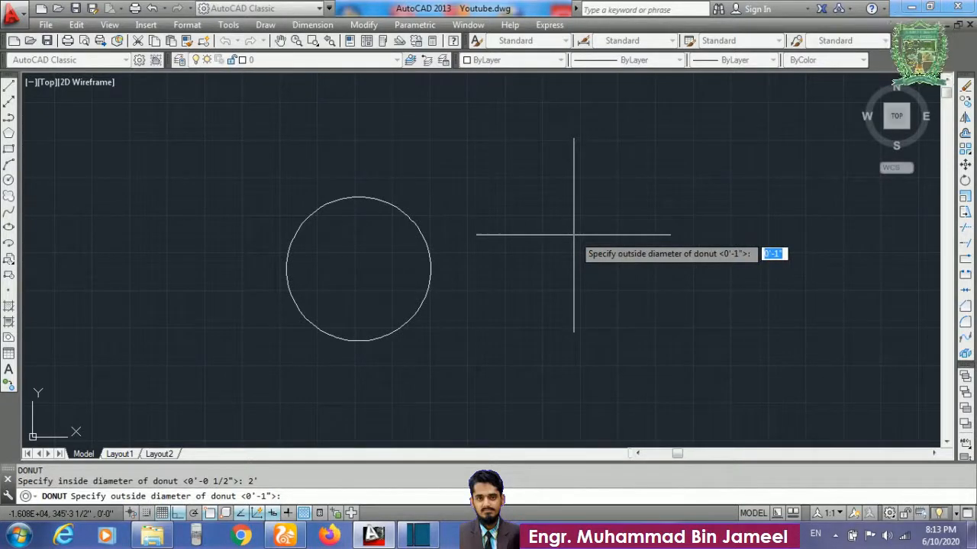
pyautogui.write("2'")
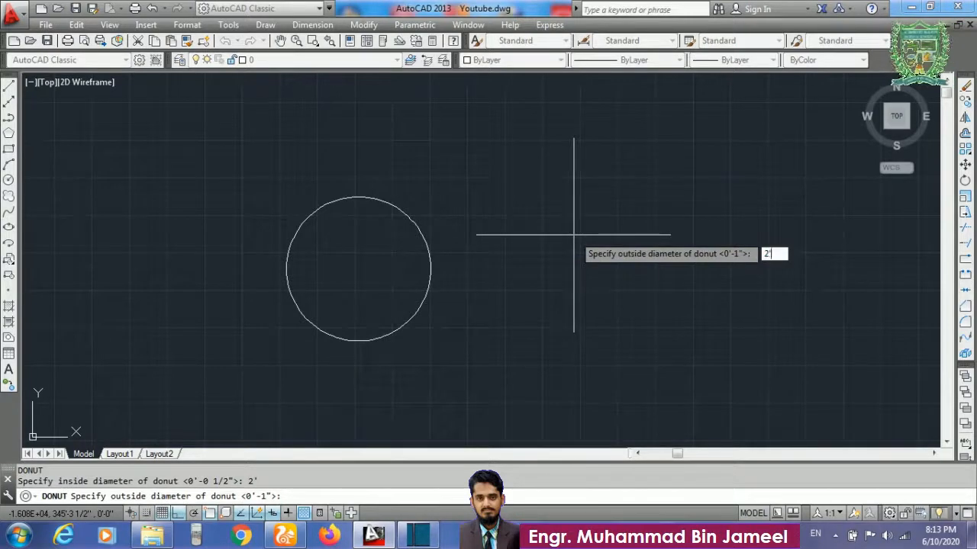
pyautogui.write('2')
pyautogui.press('Return')
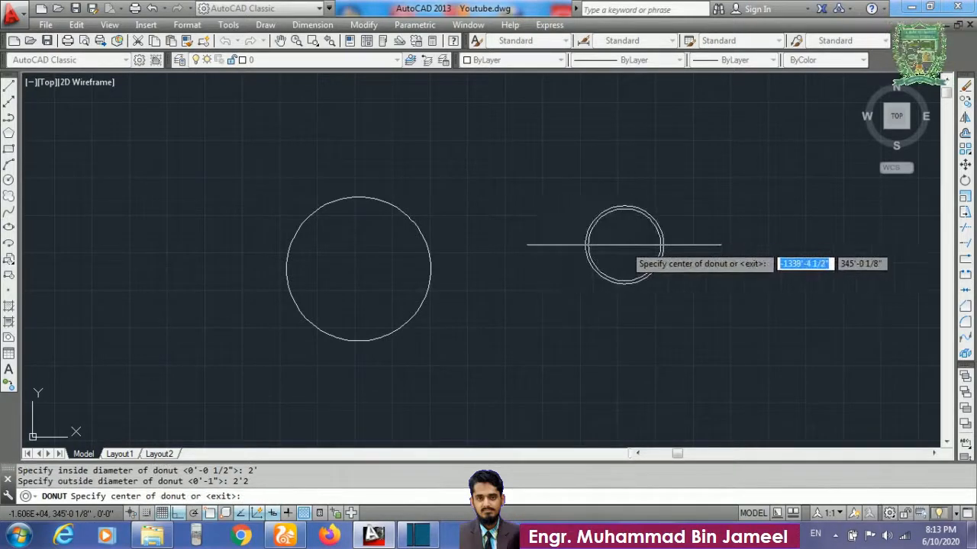
pyautogui.click(624, 245)
pyautogui.click(696, 298)
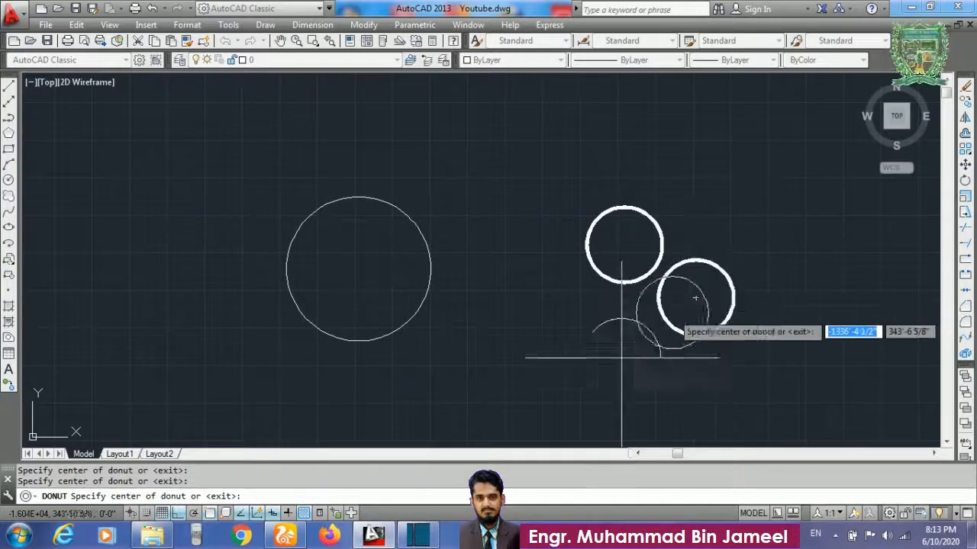
pyautogui.click(603, 371)
pyautogui.press('Escape')
pyautogui.scroll(2, 622, 347)
pyautogui.scroll(2, 623, 348)
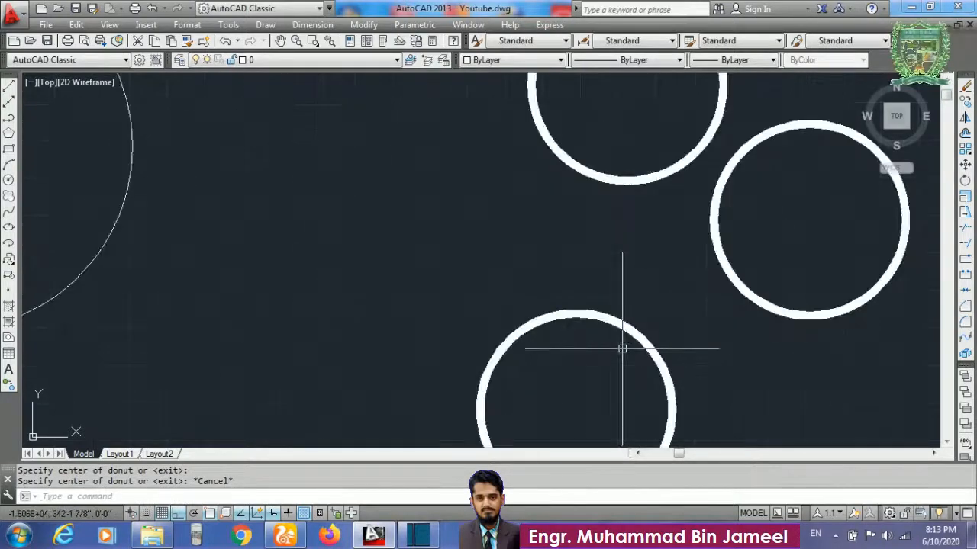
pyautogui.scroll(-6, 622, 344)
pyautogui.scroll(5, 664, 343)
pyautogui.scroll(-4, 665, 342)
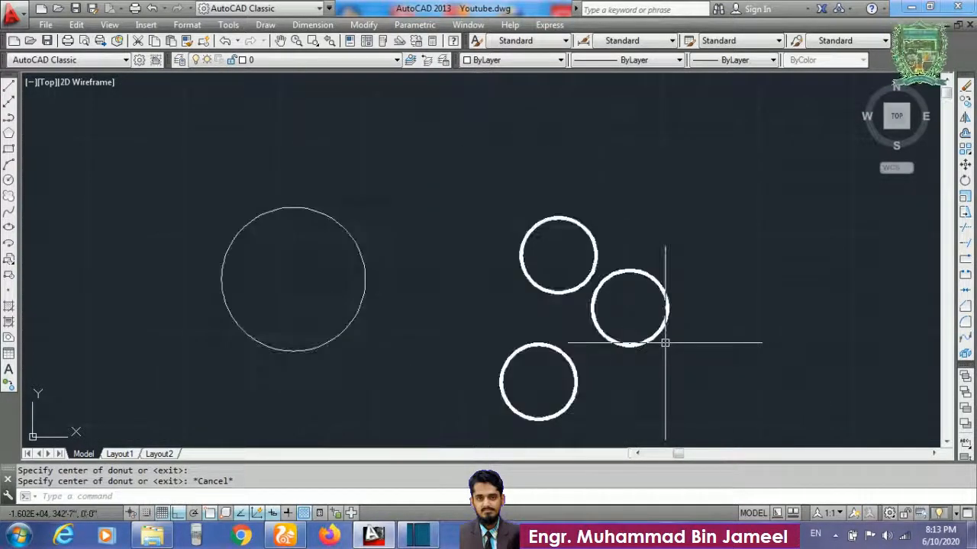
pyautogui.scroll(-6, 680, 174)
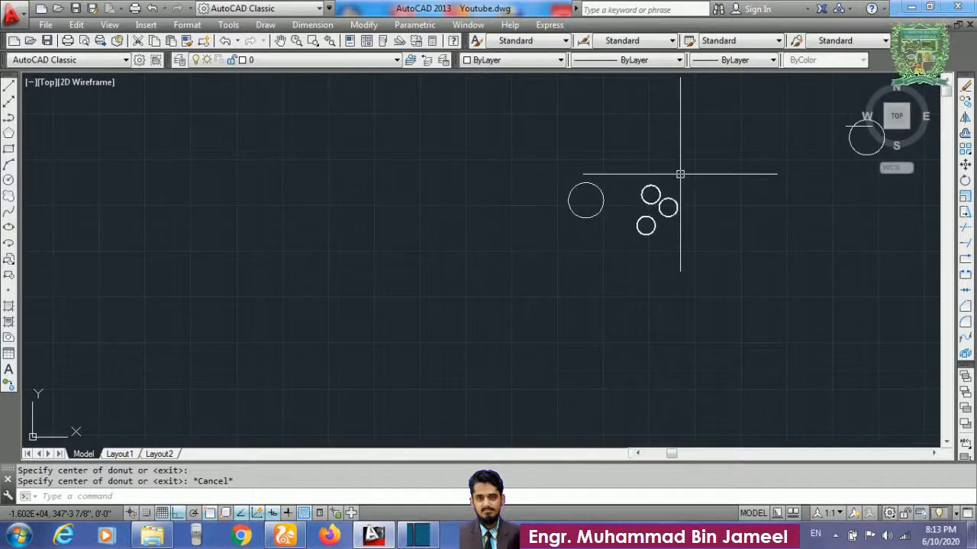